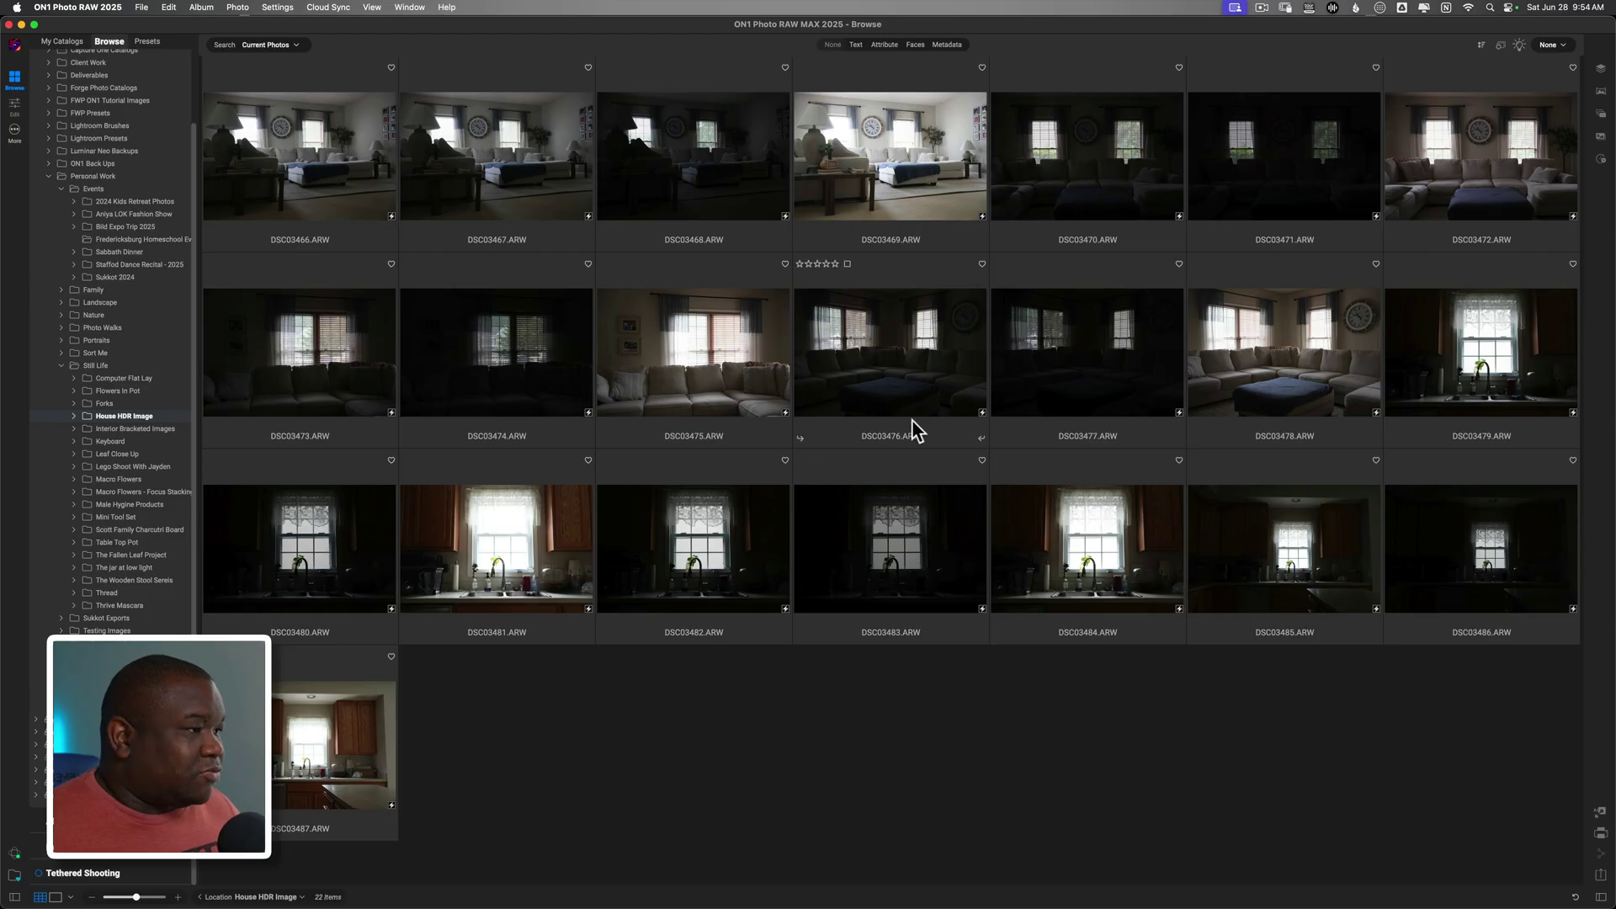
- Pick the dark exposure DSC03473 in the Browse grid and open it in Edit
{"action": "left_click", "coordinate": [656, 395]}
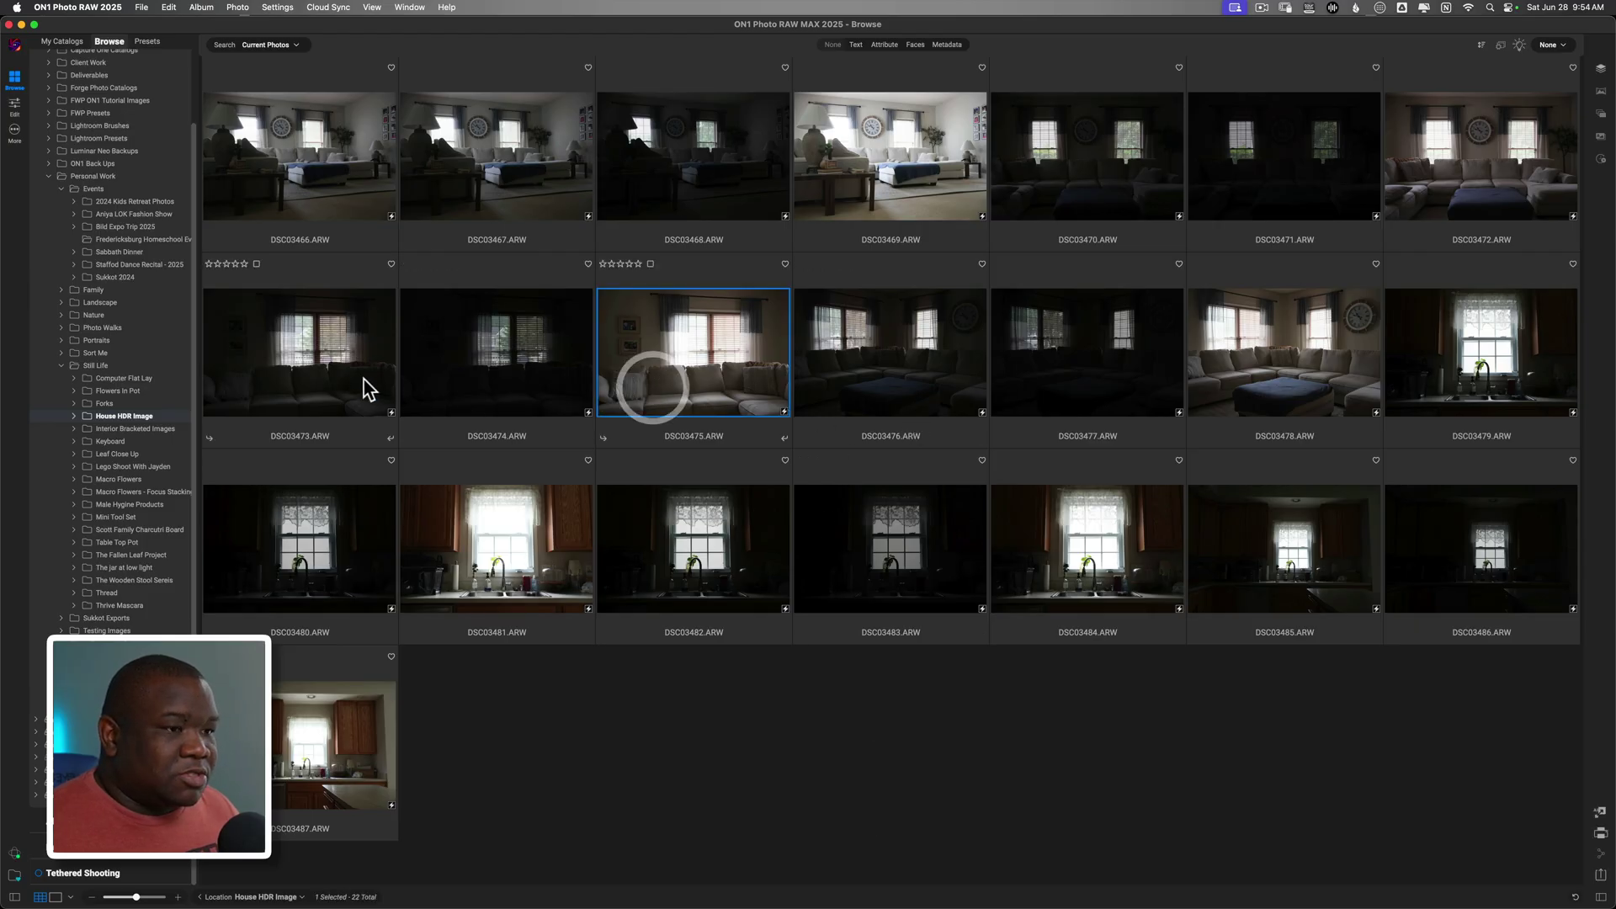
{"action": "left_click", "coordinate": [303, 381]}
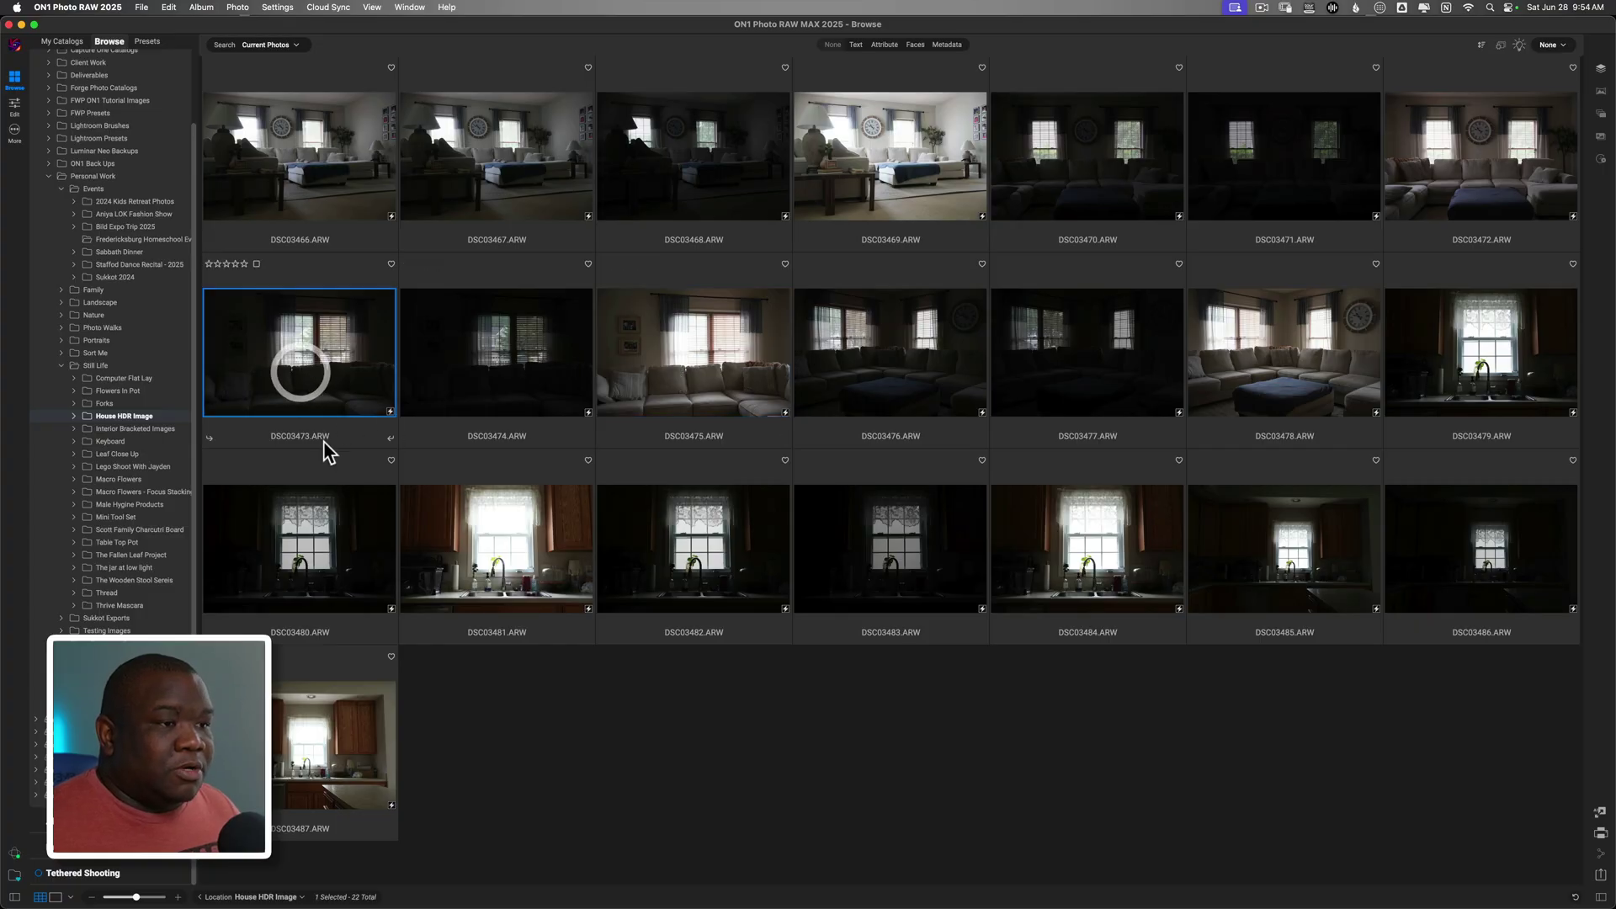
{"action": "double_click", "coordinate": [317, 383]}
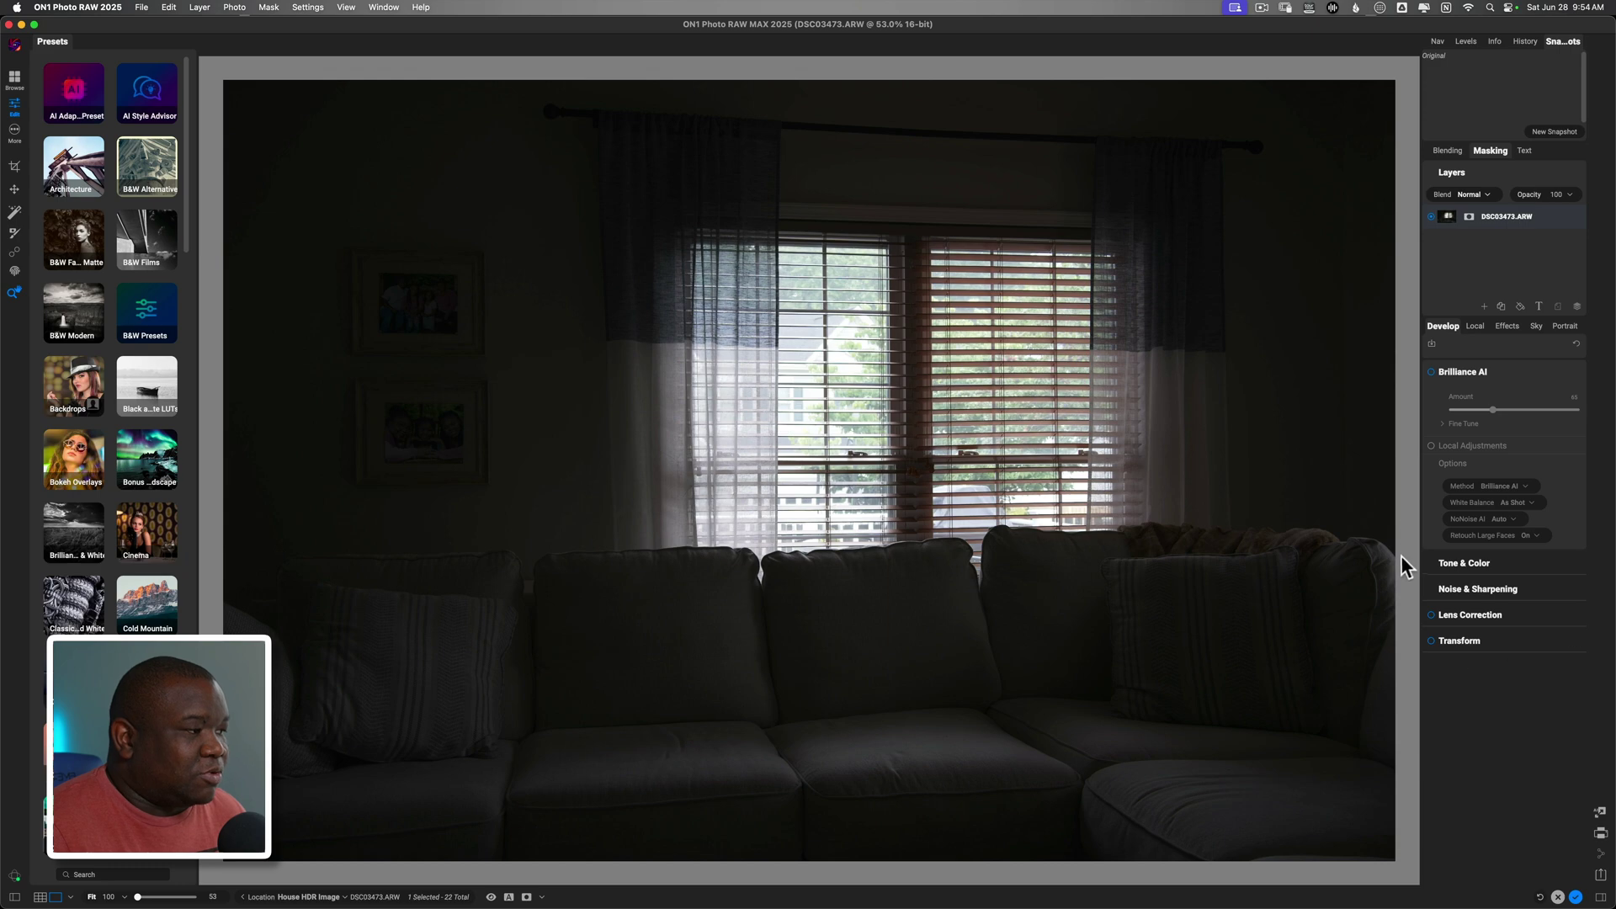
- Raise Shadows to 51 under Tone & Color to brighten the couch and wall
{"action": "left_click", "coordinate": [1469, 564]}
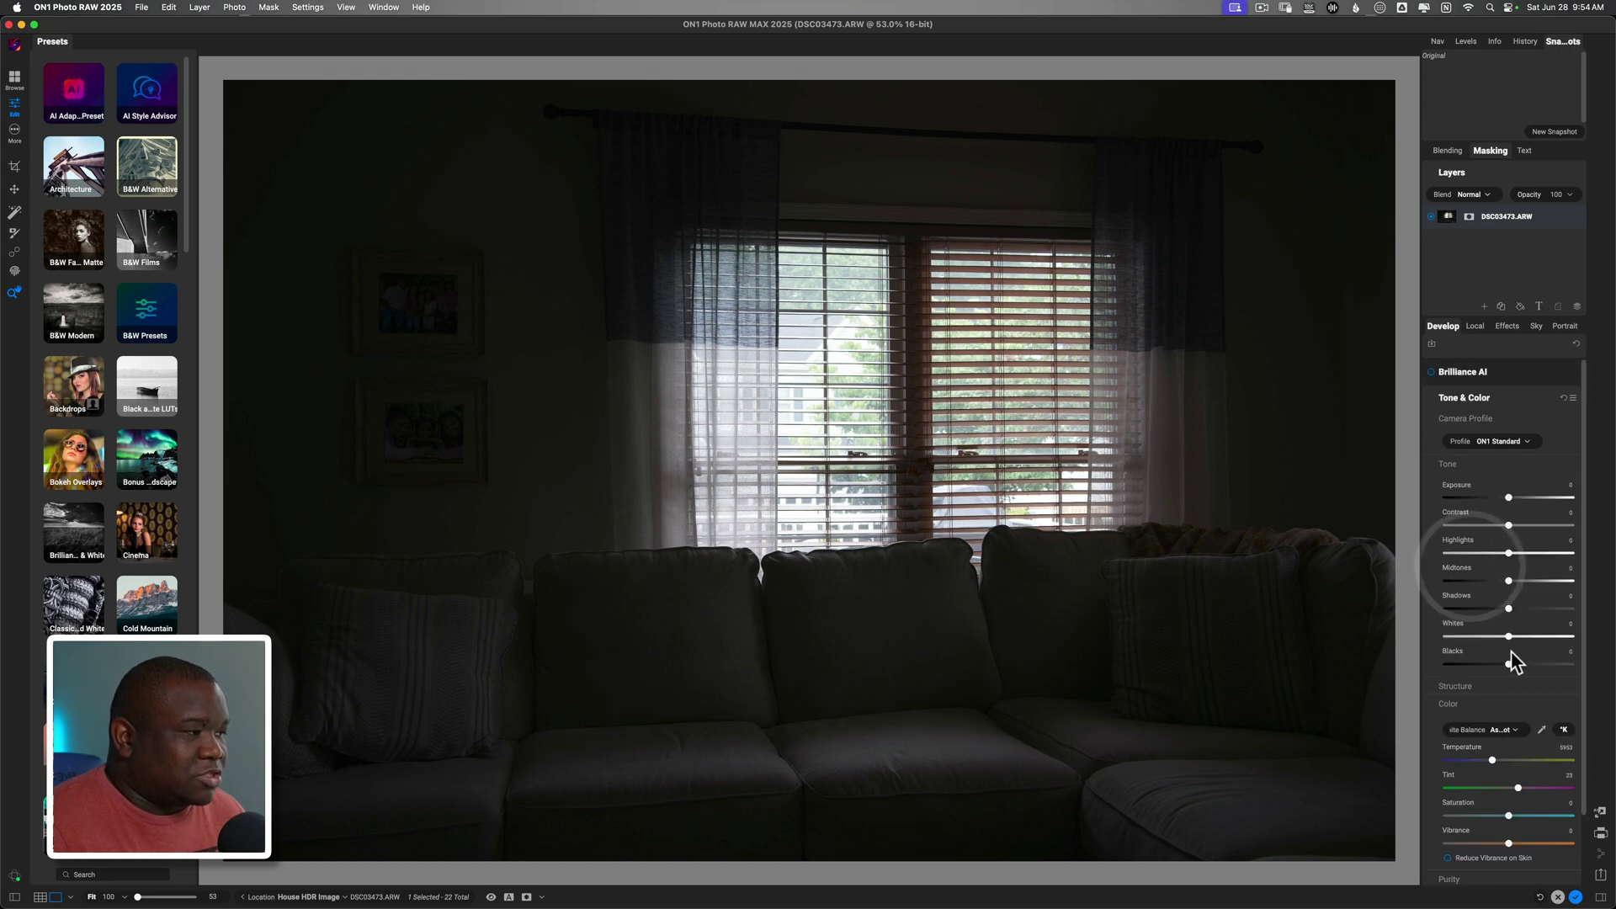
{"action": "left_click_drag", "start_coordinate": [1494, 775], "coordinate": [1484, 785]}
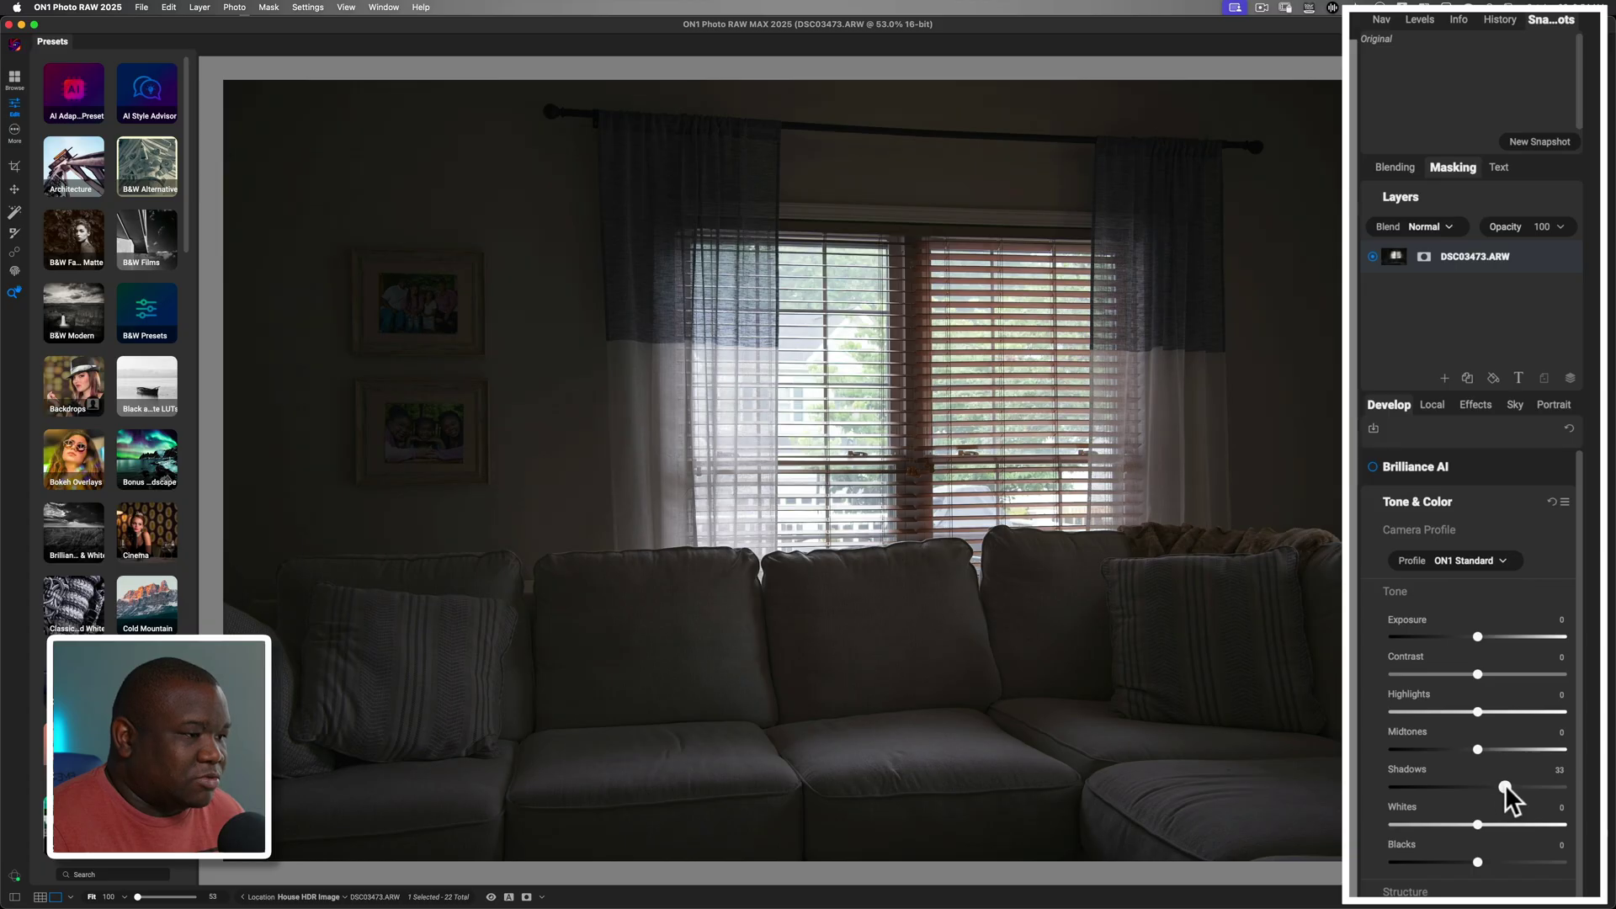
{"action": "left_click_drag", "start_coordinate": [1515, 786], "coordinate": [1523, 787]}
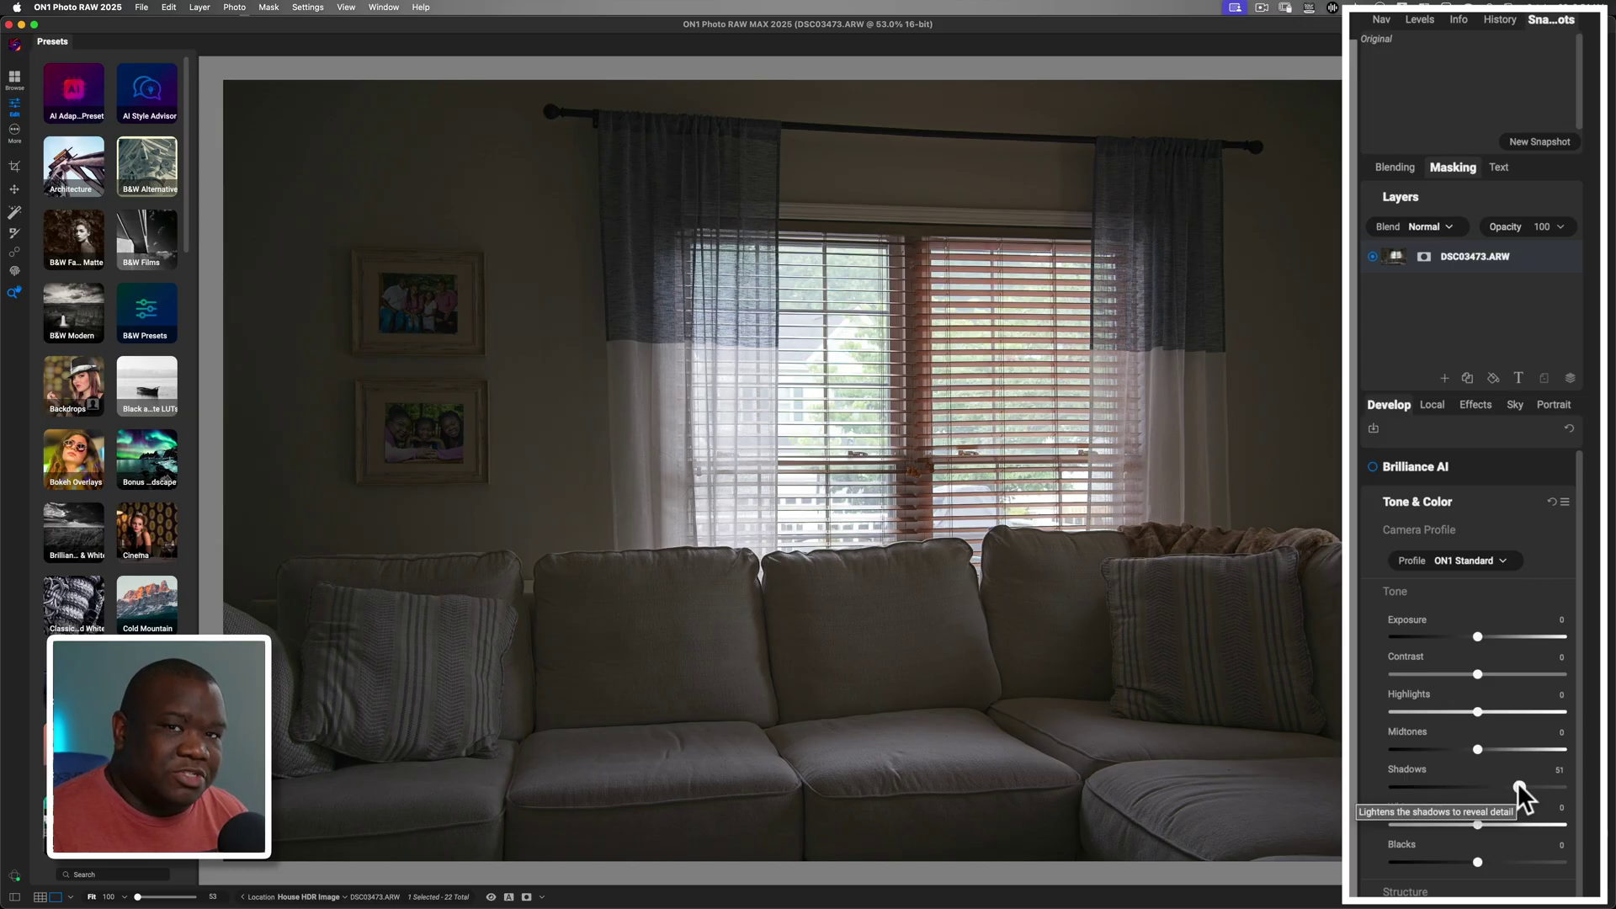
- Show the RGB histogram and highlight clipping warning, drop Highlights to -100, then cancel editing
{"action": "left_click", "coordinate": [1421, 19]}
{"action": "left_click", "coordinate": [1449, 167]}
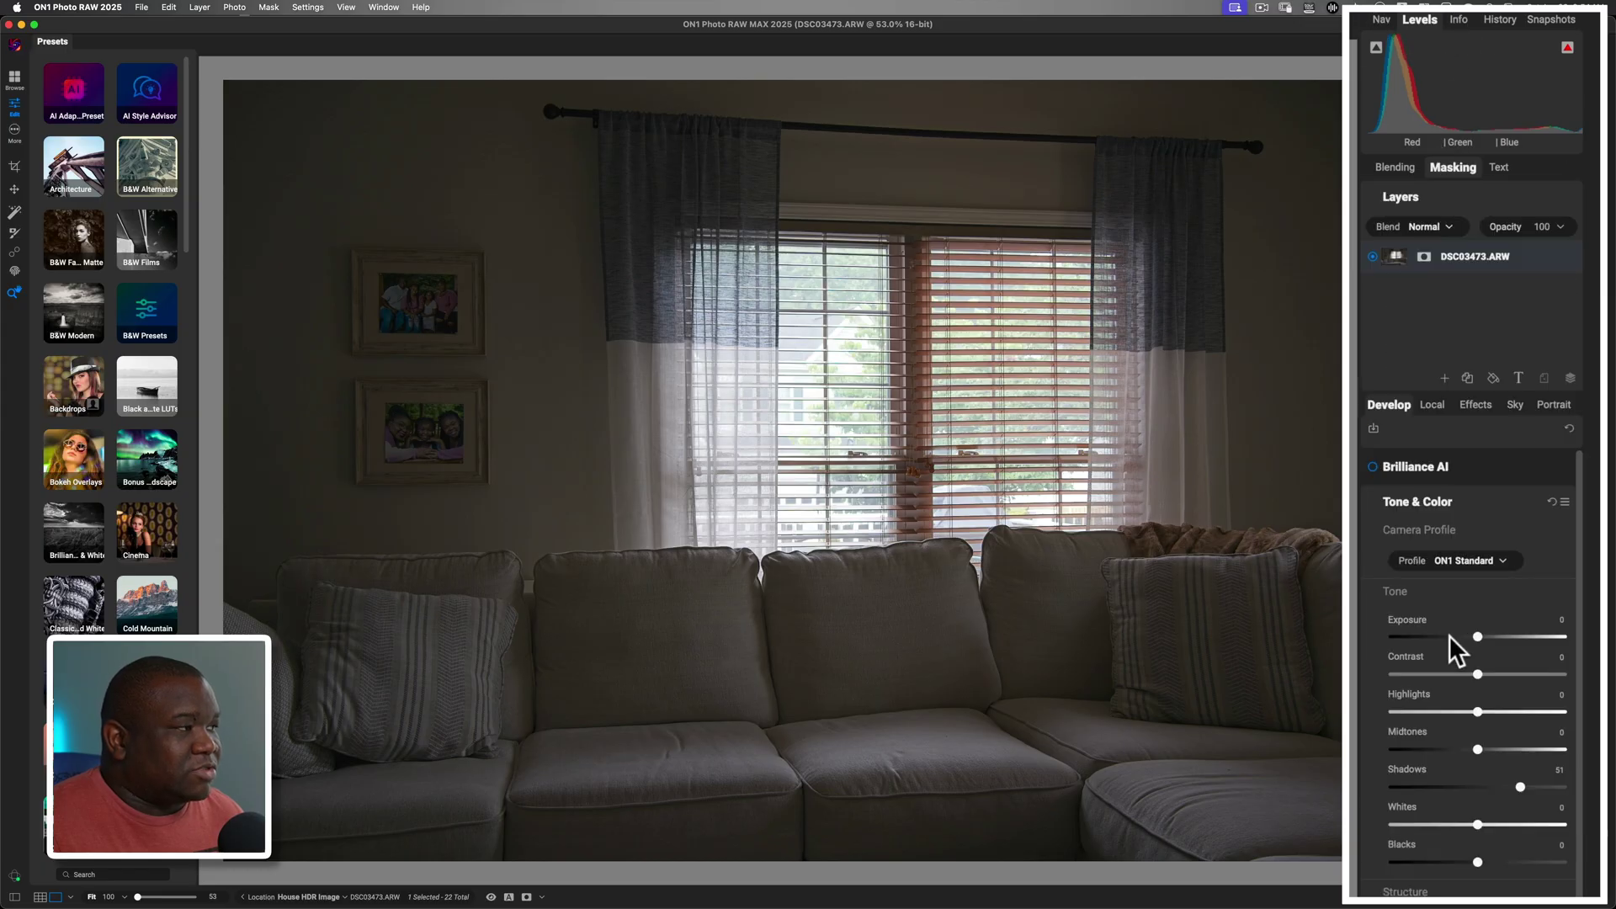
{"action": "left_click", "coordinate": [1564, 48]}
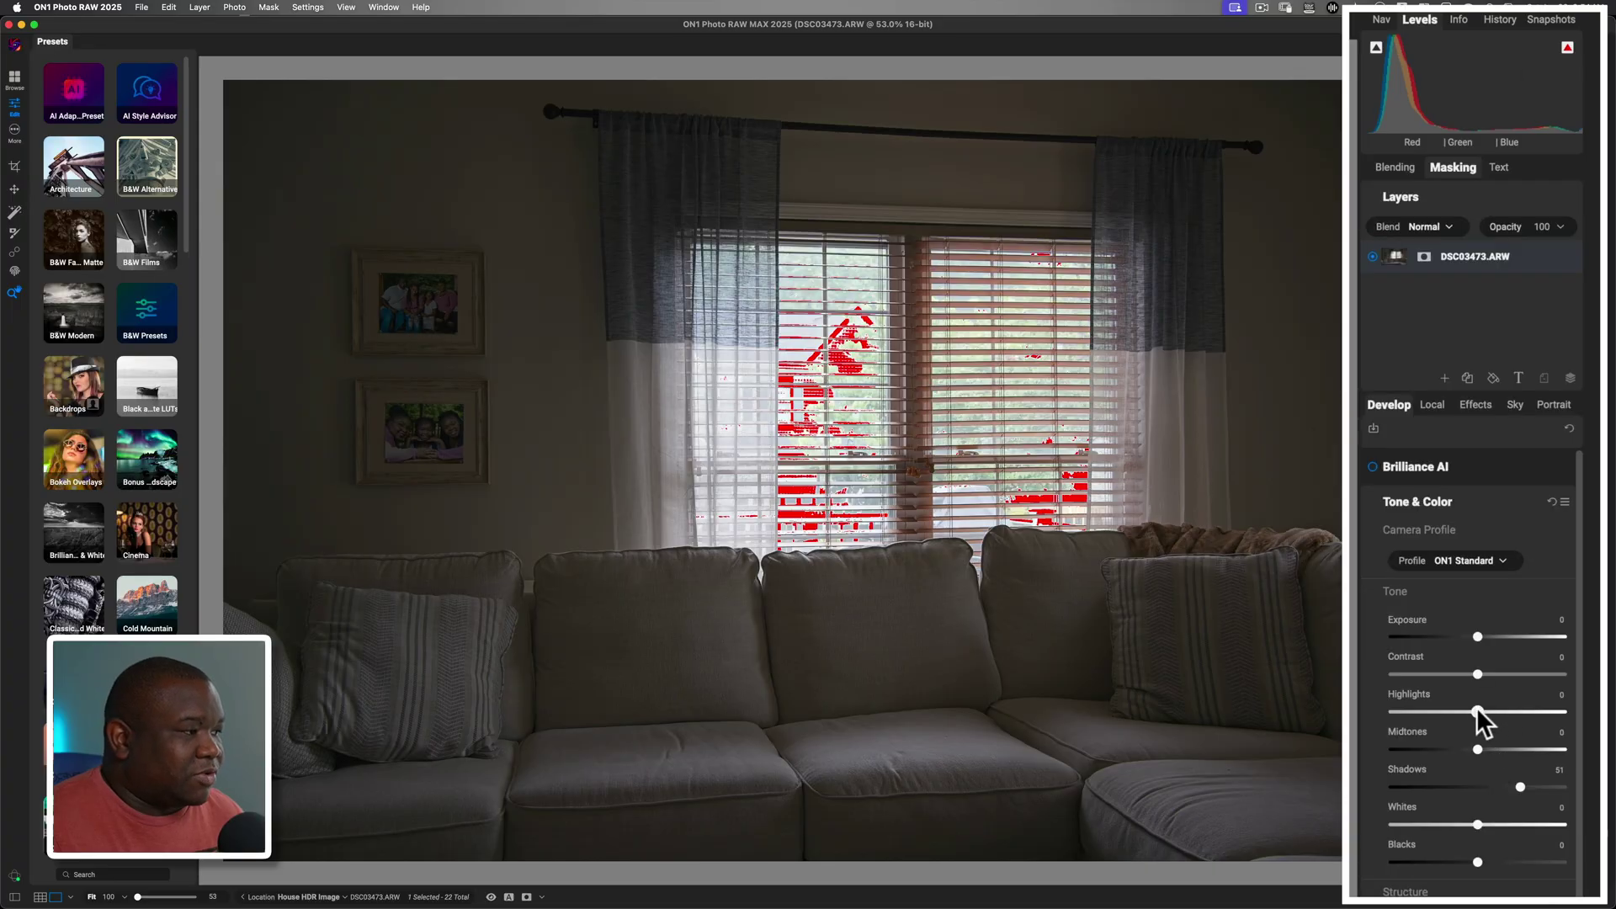
{"action": "left_click_drag", "start_coordinate": [1476, 709], "coordinate": [1396, 711]}
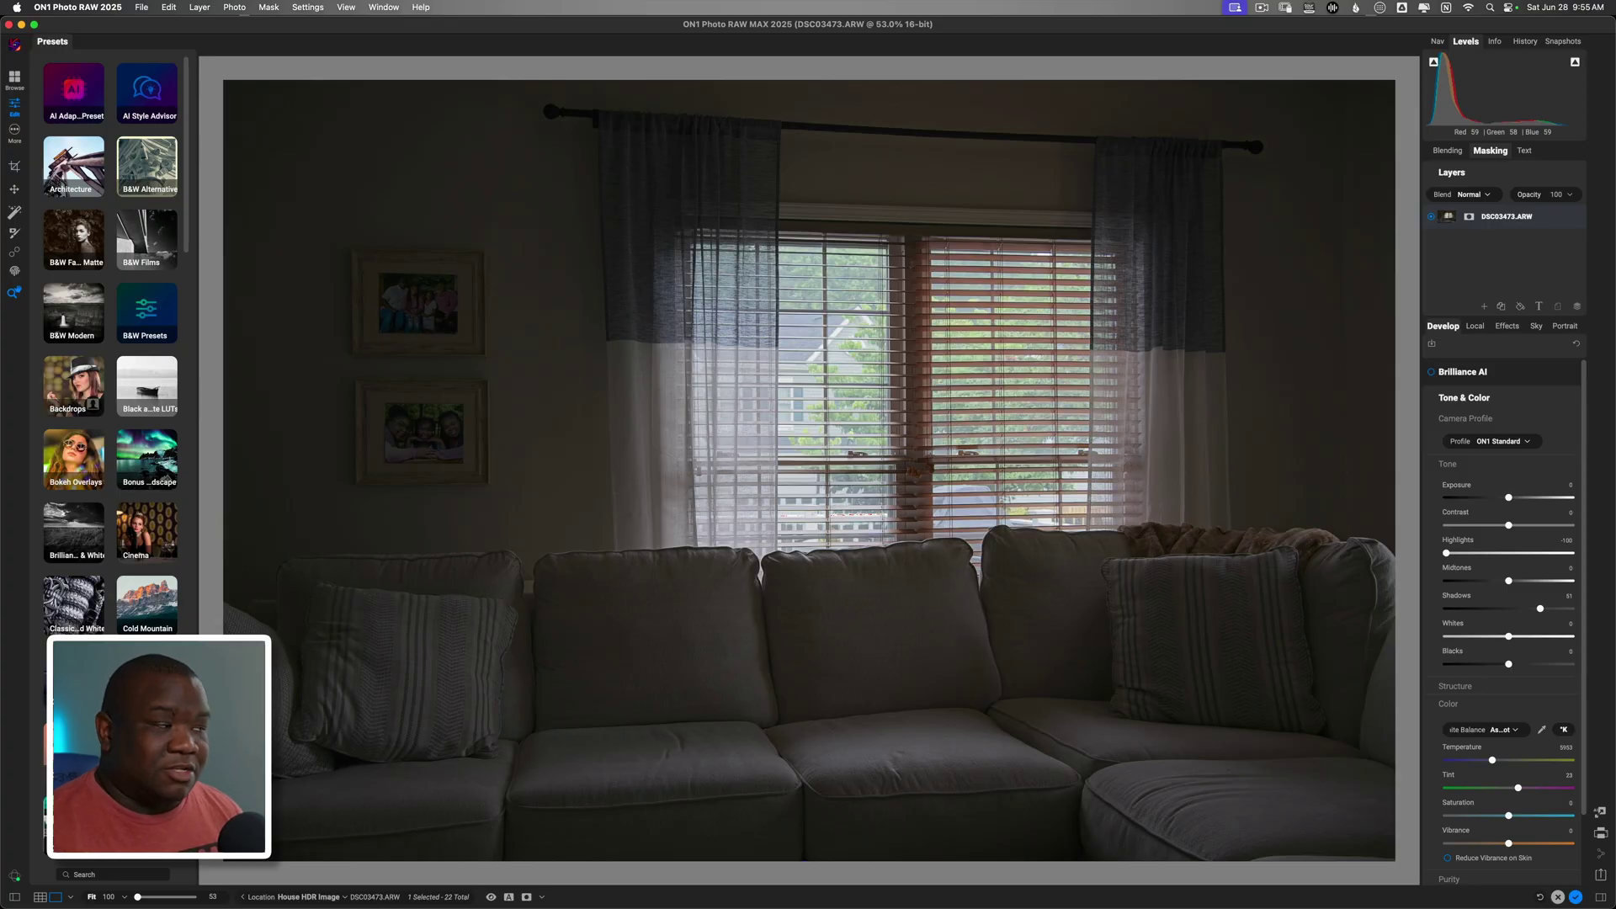
{"action": "left_click", "coordinate": [1558, 897]}
- Discard the DSC03473 edits, open DSC03474 and pan across the window at 100%
{"action": "left_click", "coordinate": [891, 512]}
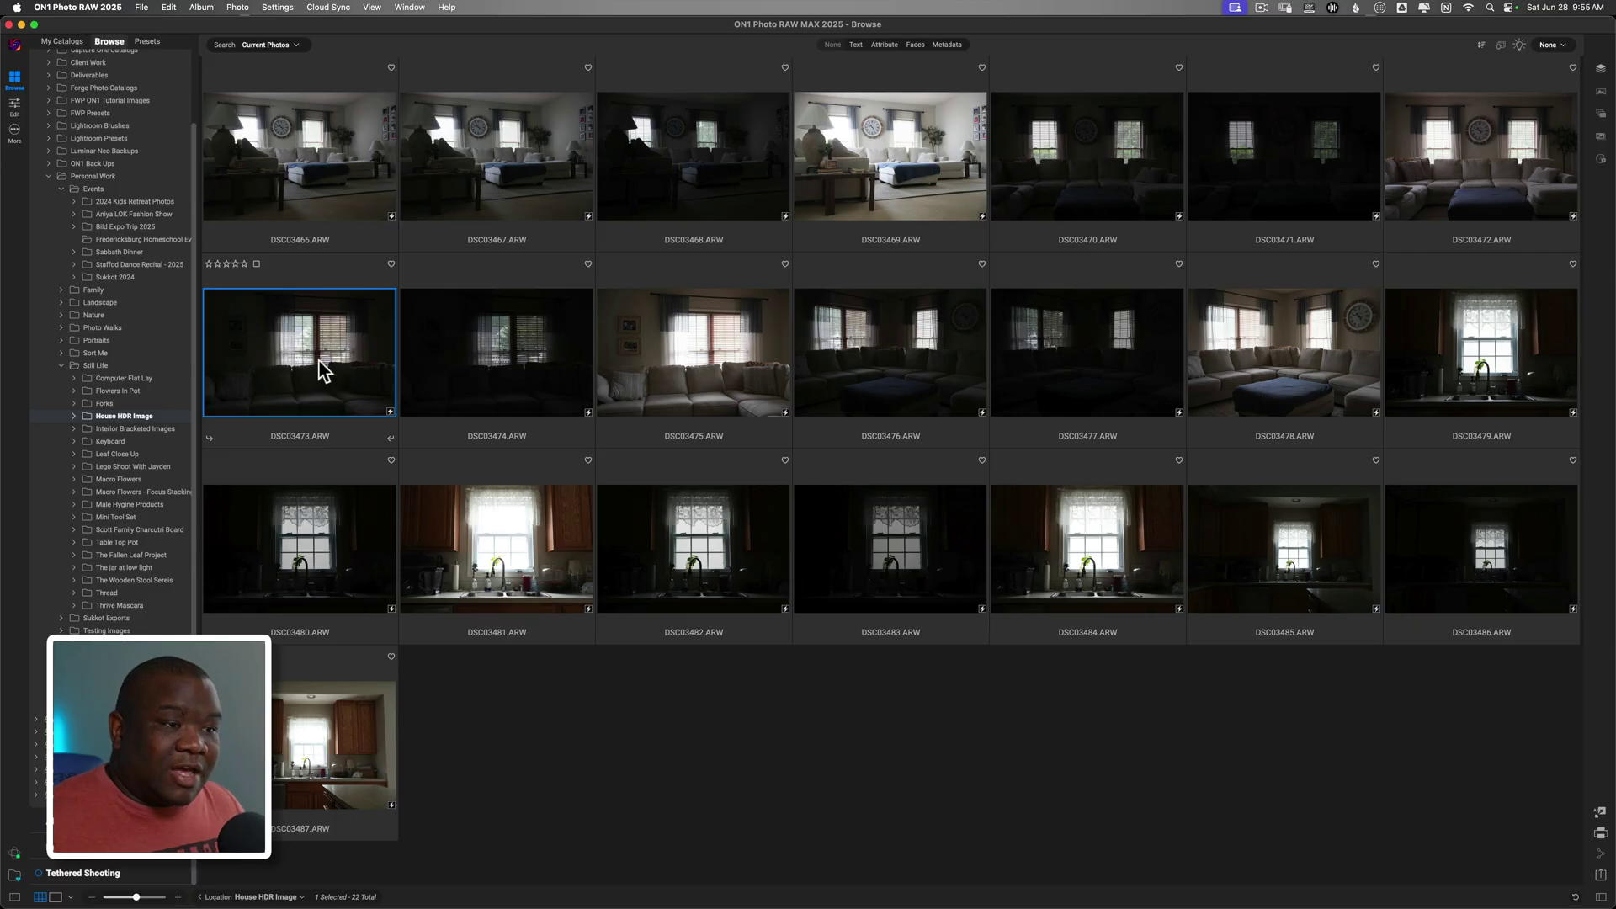
{"action": "left_click", "coordinate": [468, 364]}
{"action": "double_click", "coordinate": [469, 364]}
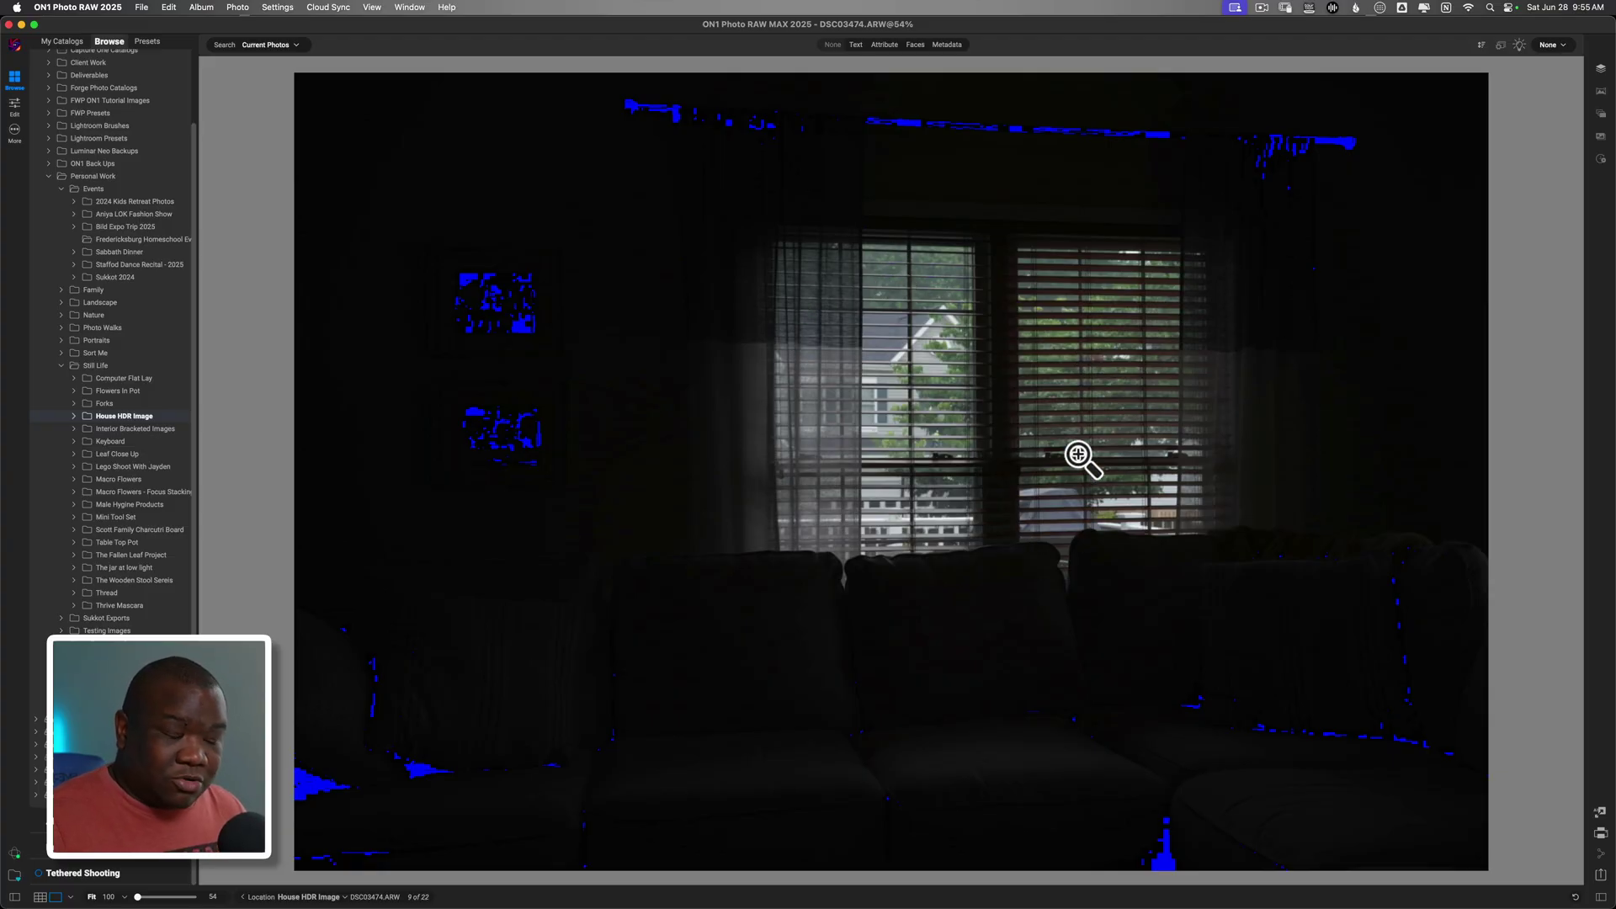
{"action": "left_click", "coordinate": [1078, 456]}
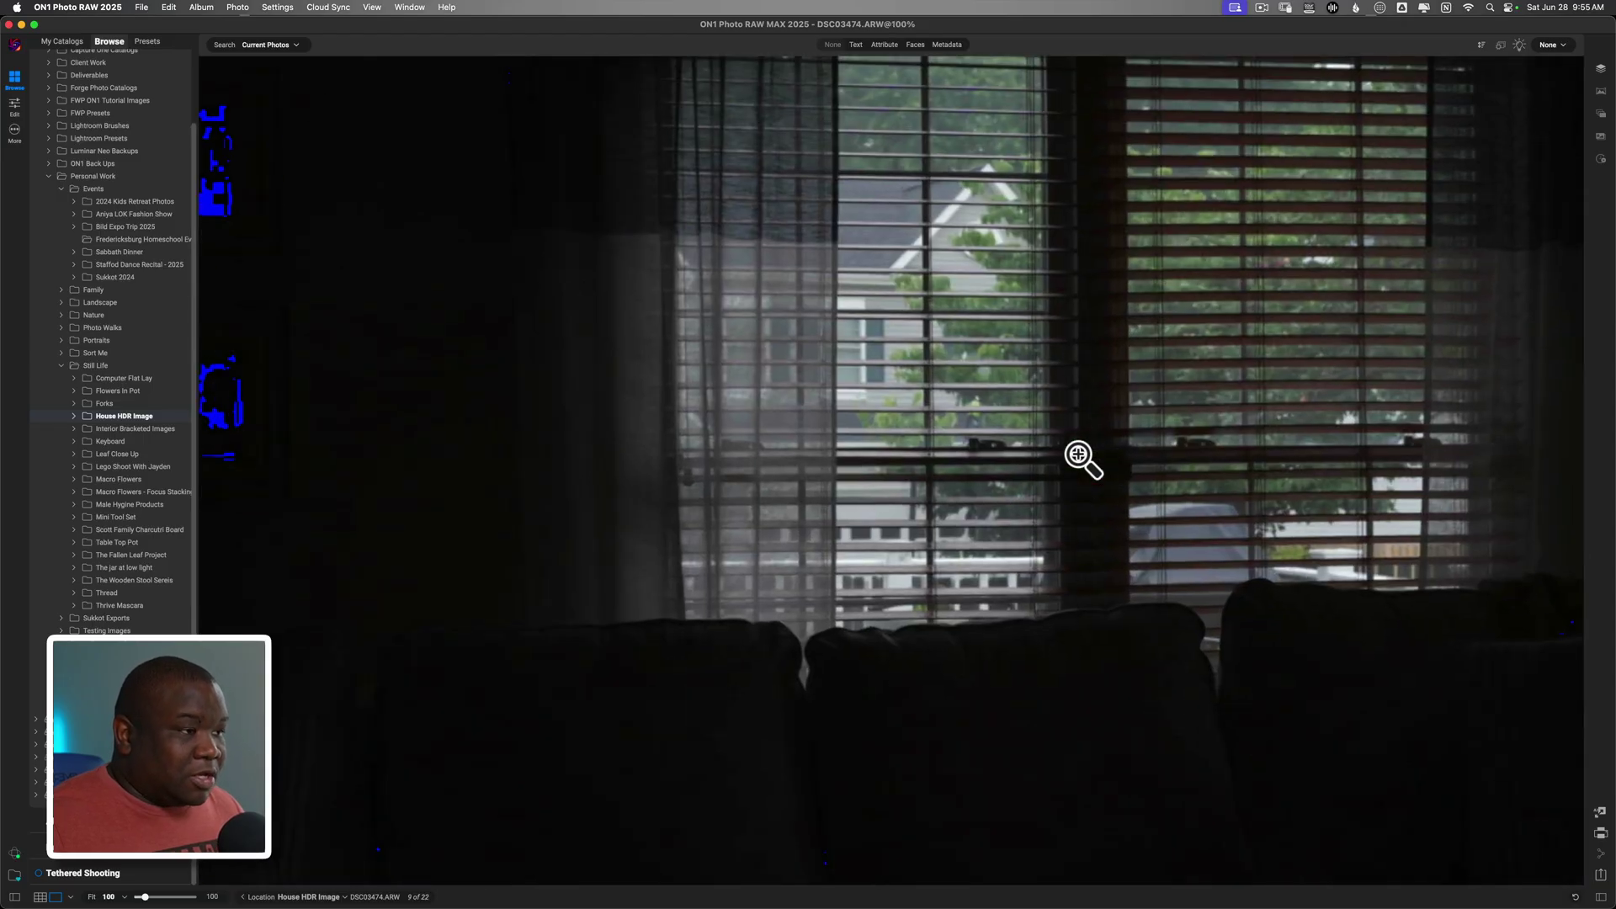
{"action": "left_click_drag", "start_coordinate": [1086, 470], "coordinate": [1083, 460]}
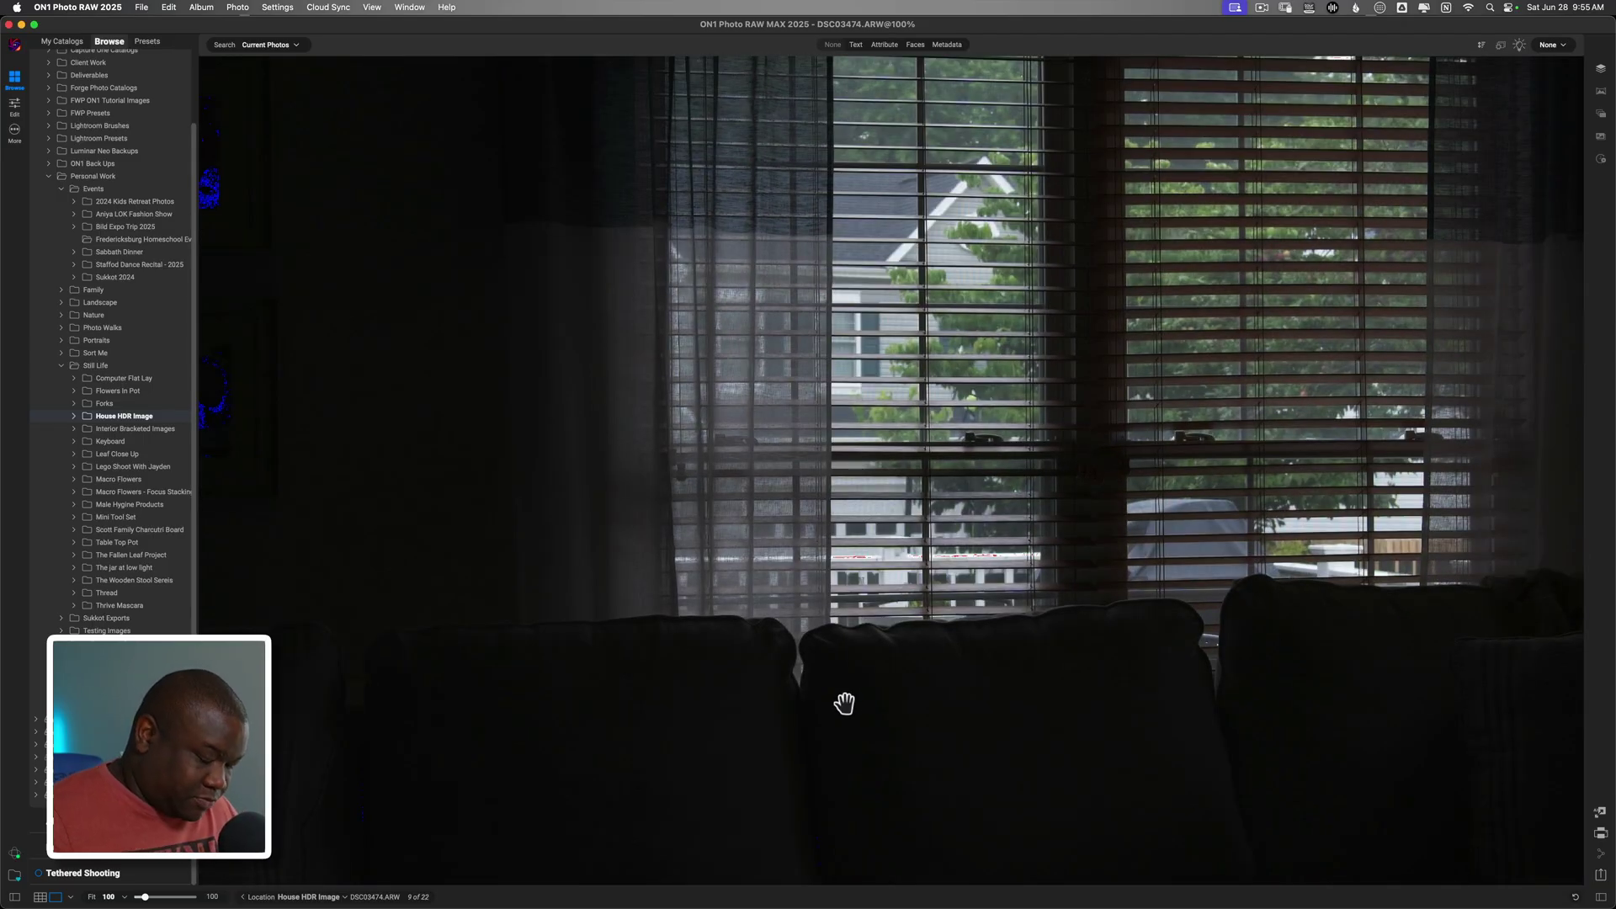
- From the grid, open DSC03475 and toggle between 100% and Fit zoom
{"action": "key", "text": "g"}
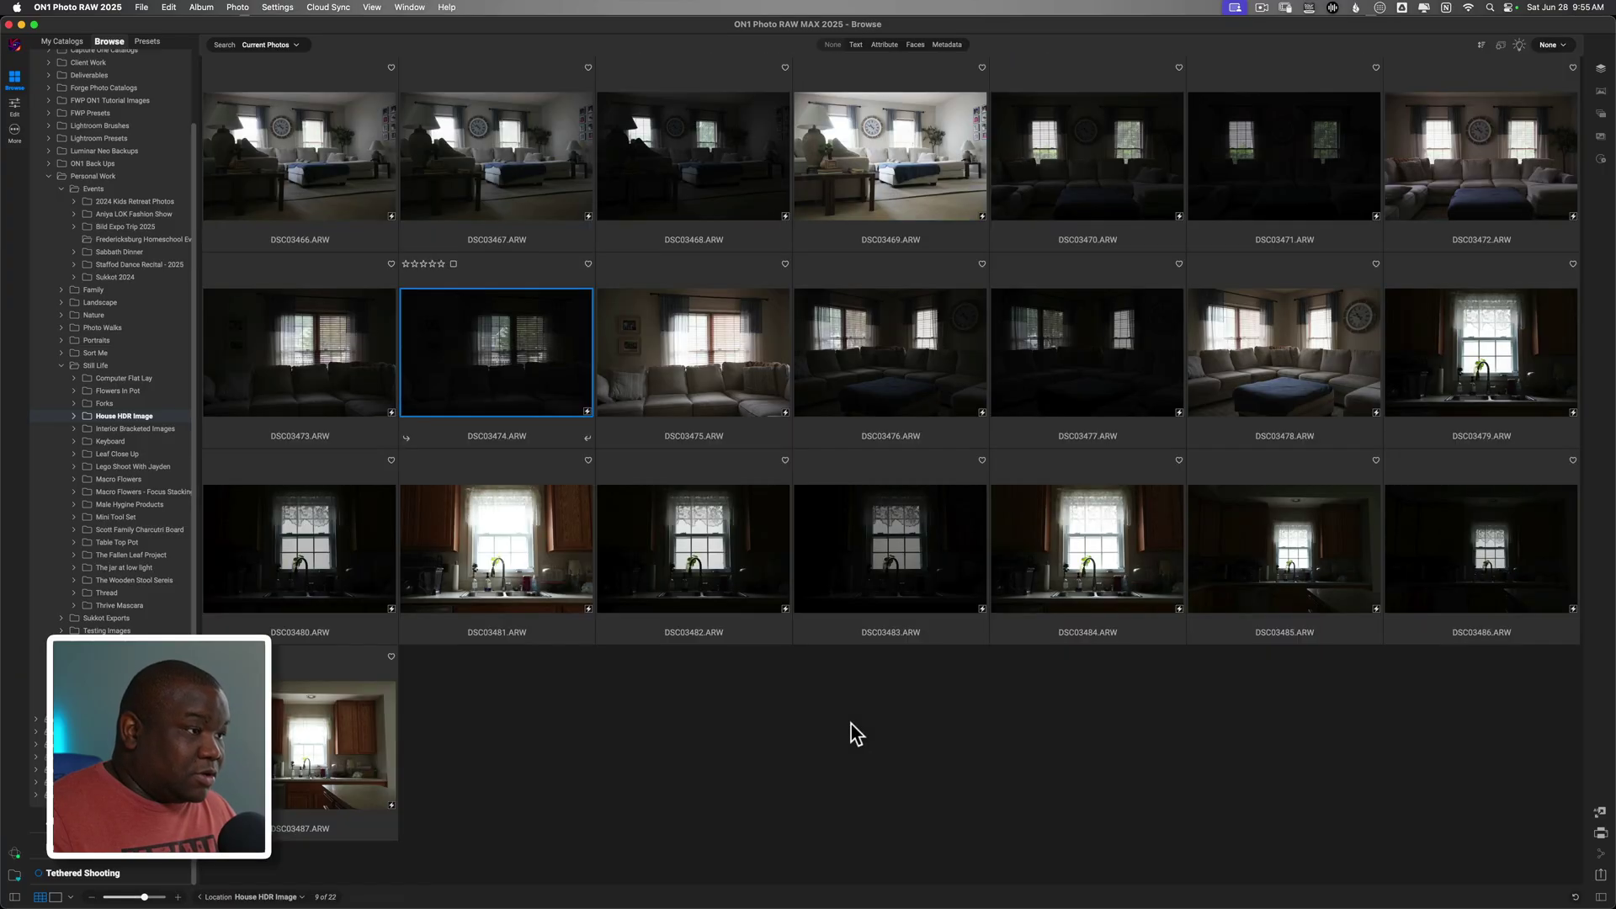
{"action": "left_click", "coordinate": [709, 376]}
{"action": "double_click", "coordinate": [709, 376]}
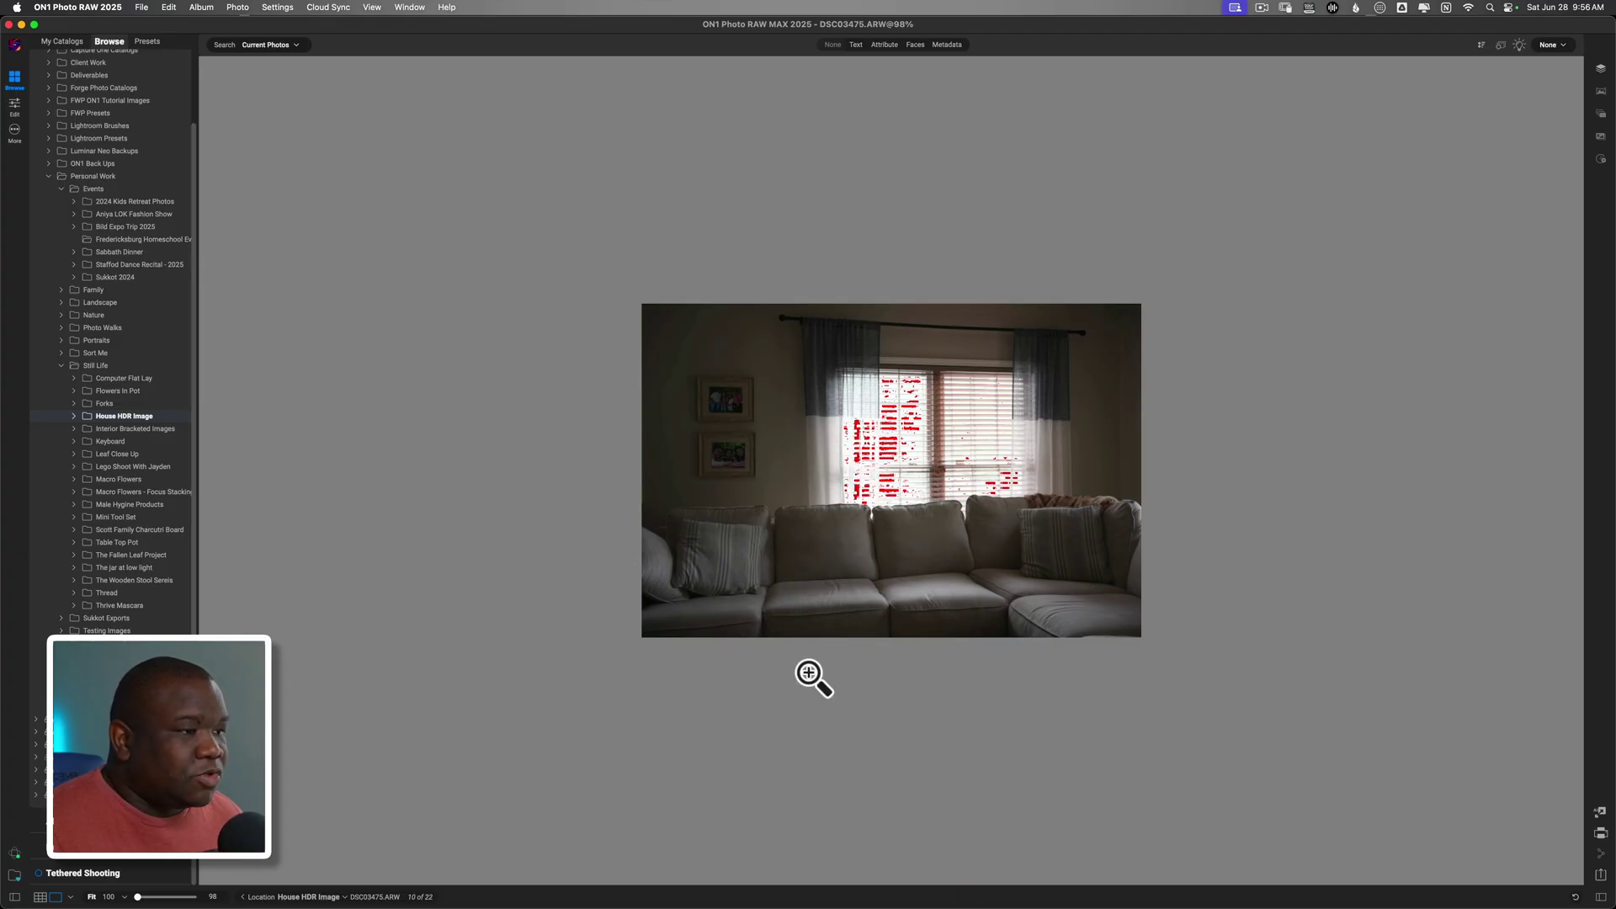
{"action": "key", "text": "super+alt+0"}
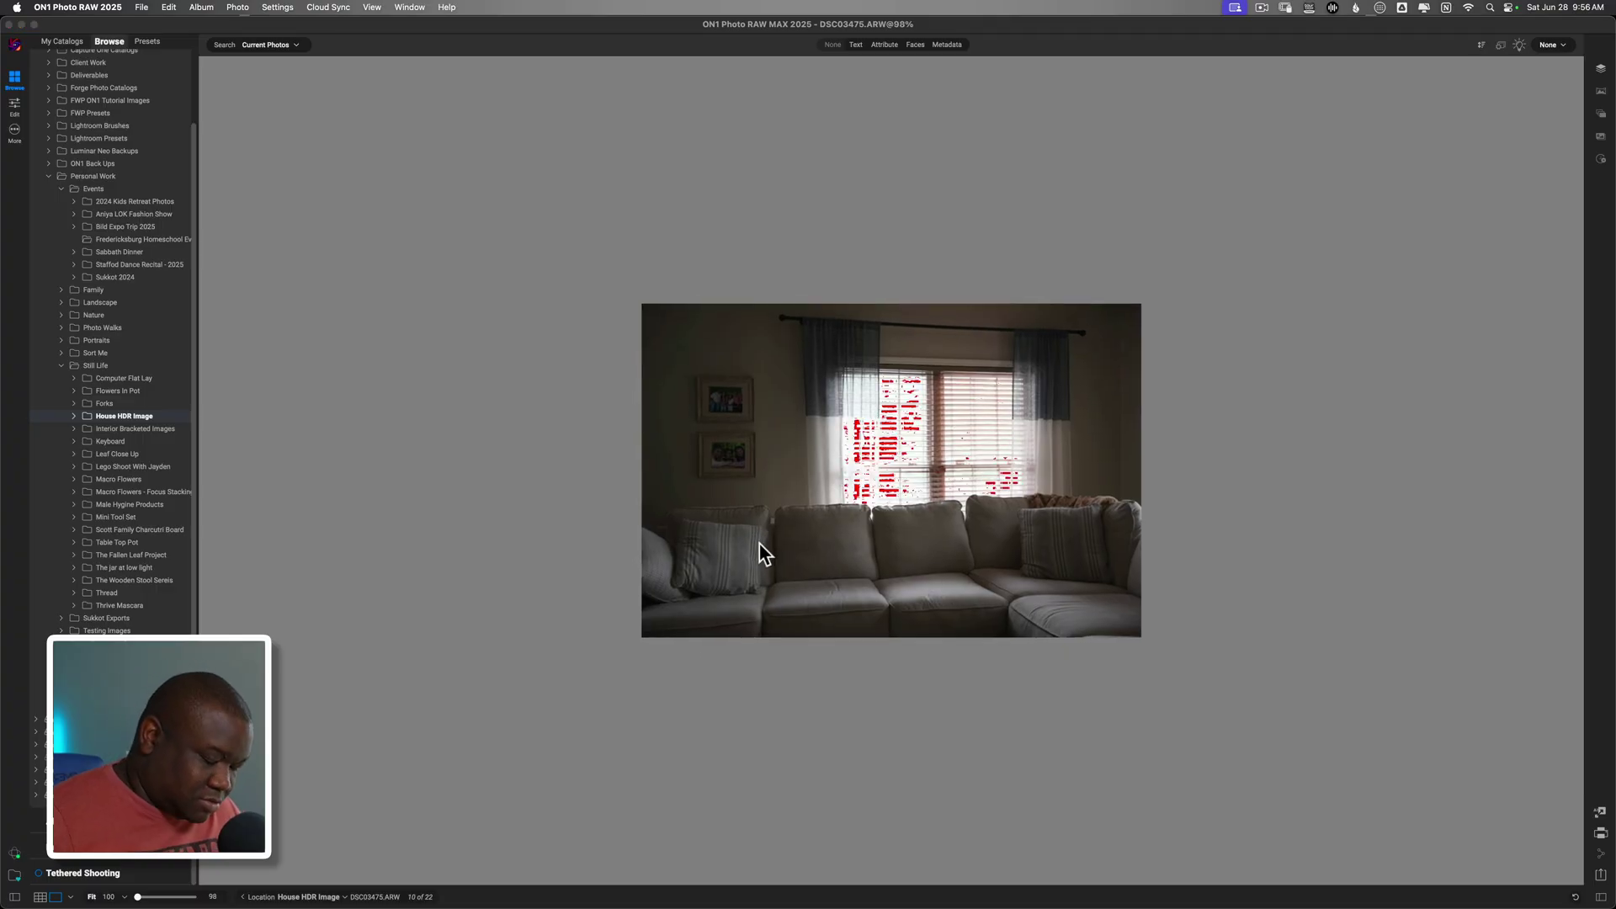
{"action": "key", "text": "super+0"}
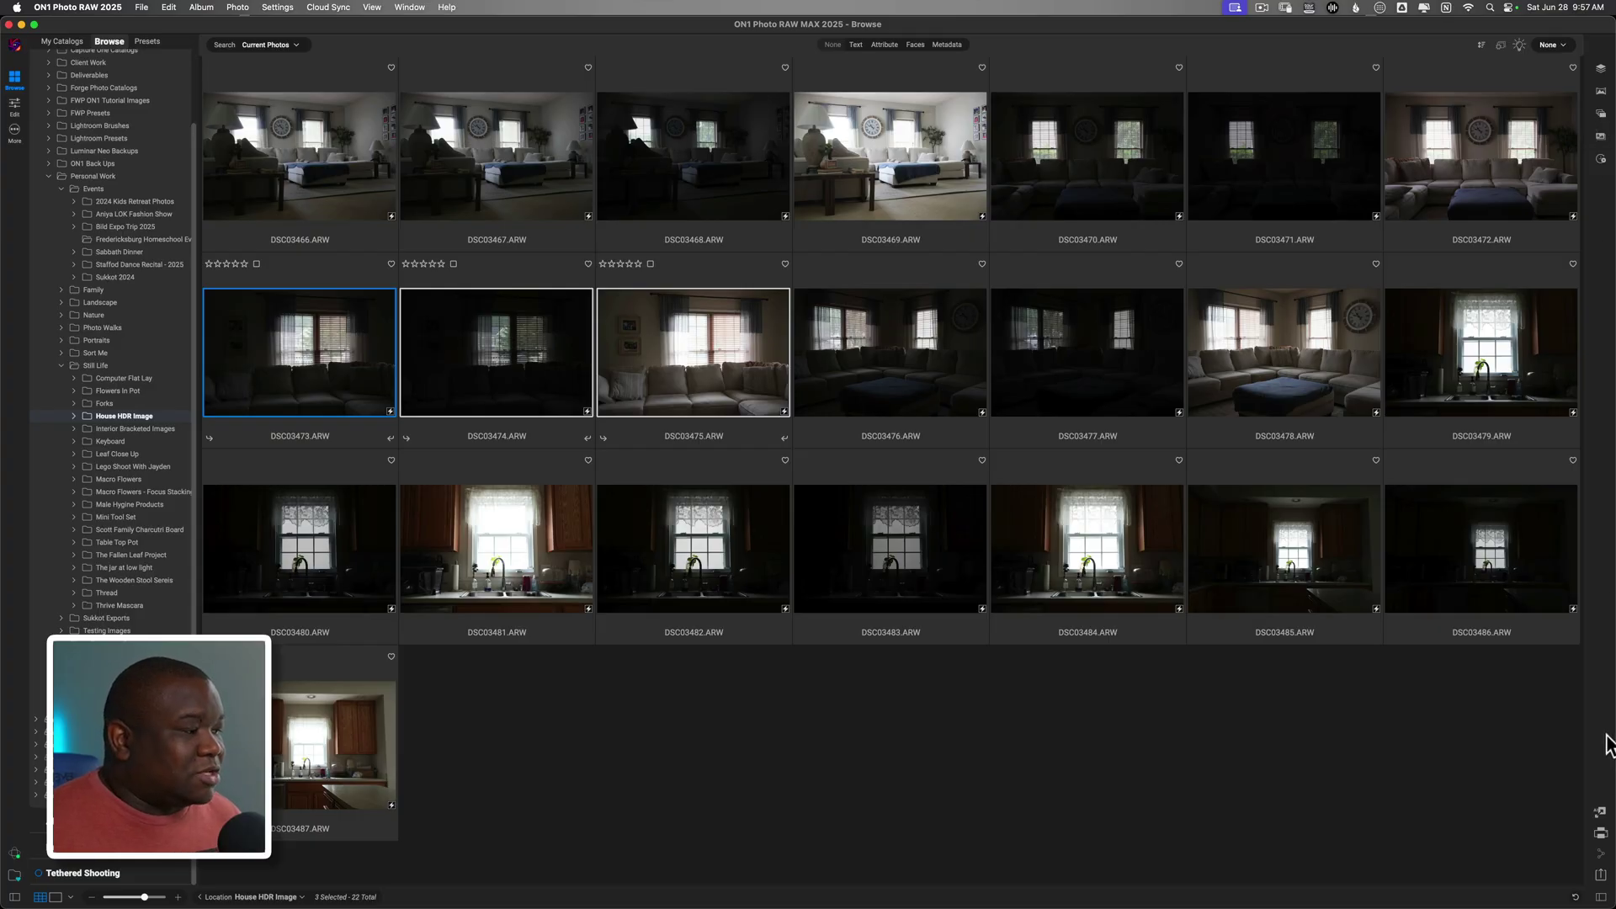
{"action": "left_click", "coordinate": [410, 8]}
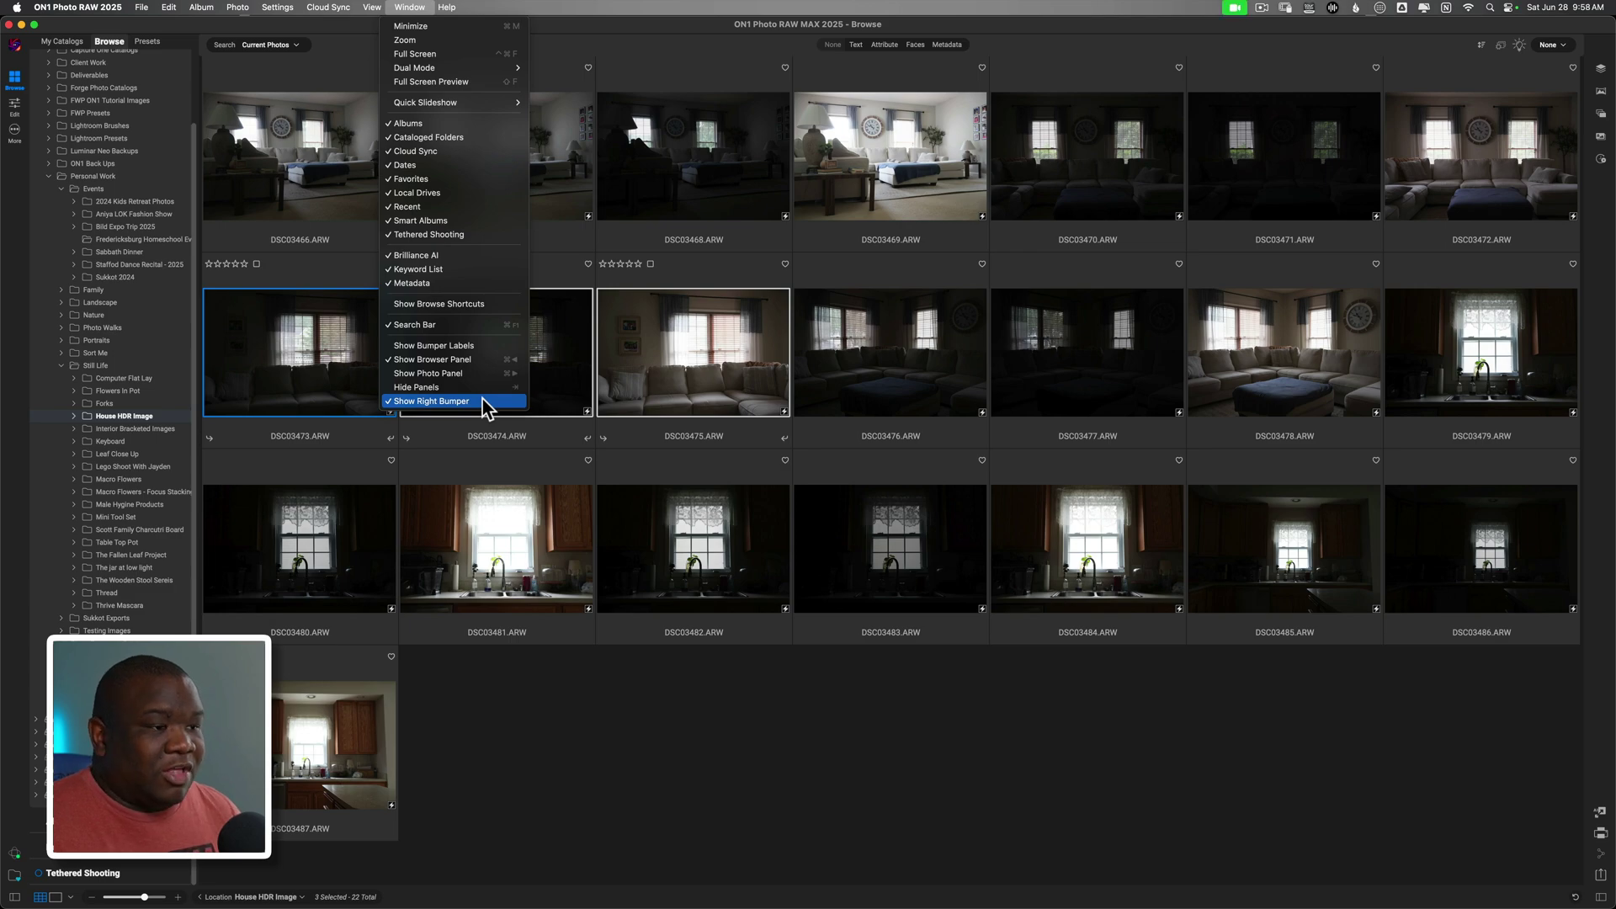
{"action": "left_click", "coordinate": [687, 20]}
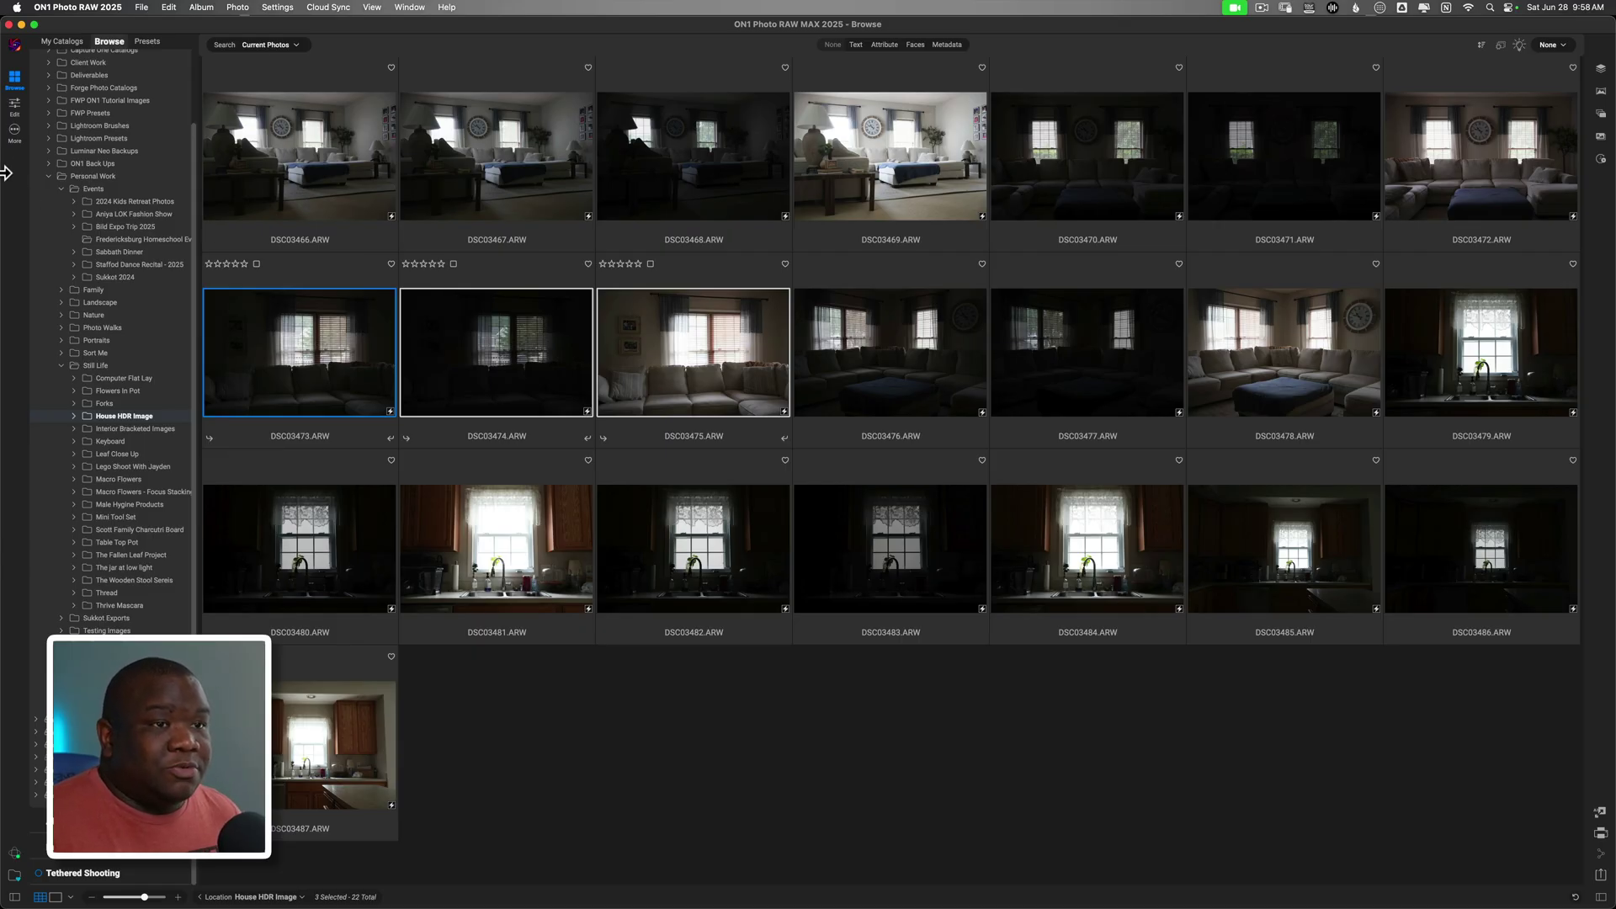
- Choose Merge to HDR from the More actions list for the three selected brackets
{"action": "left_click", "coordinate": [14, 132]}
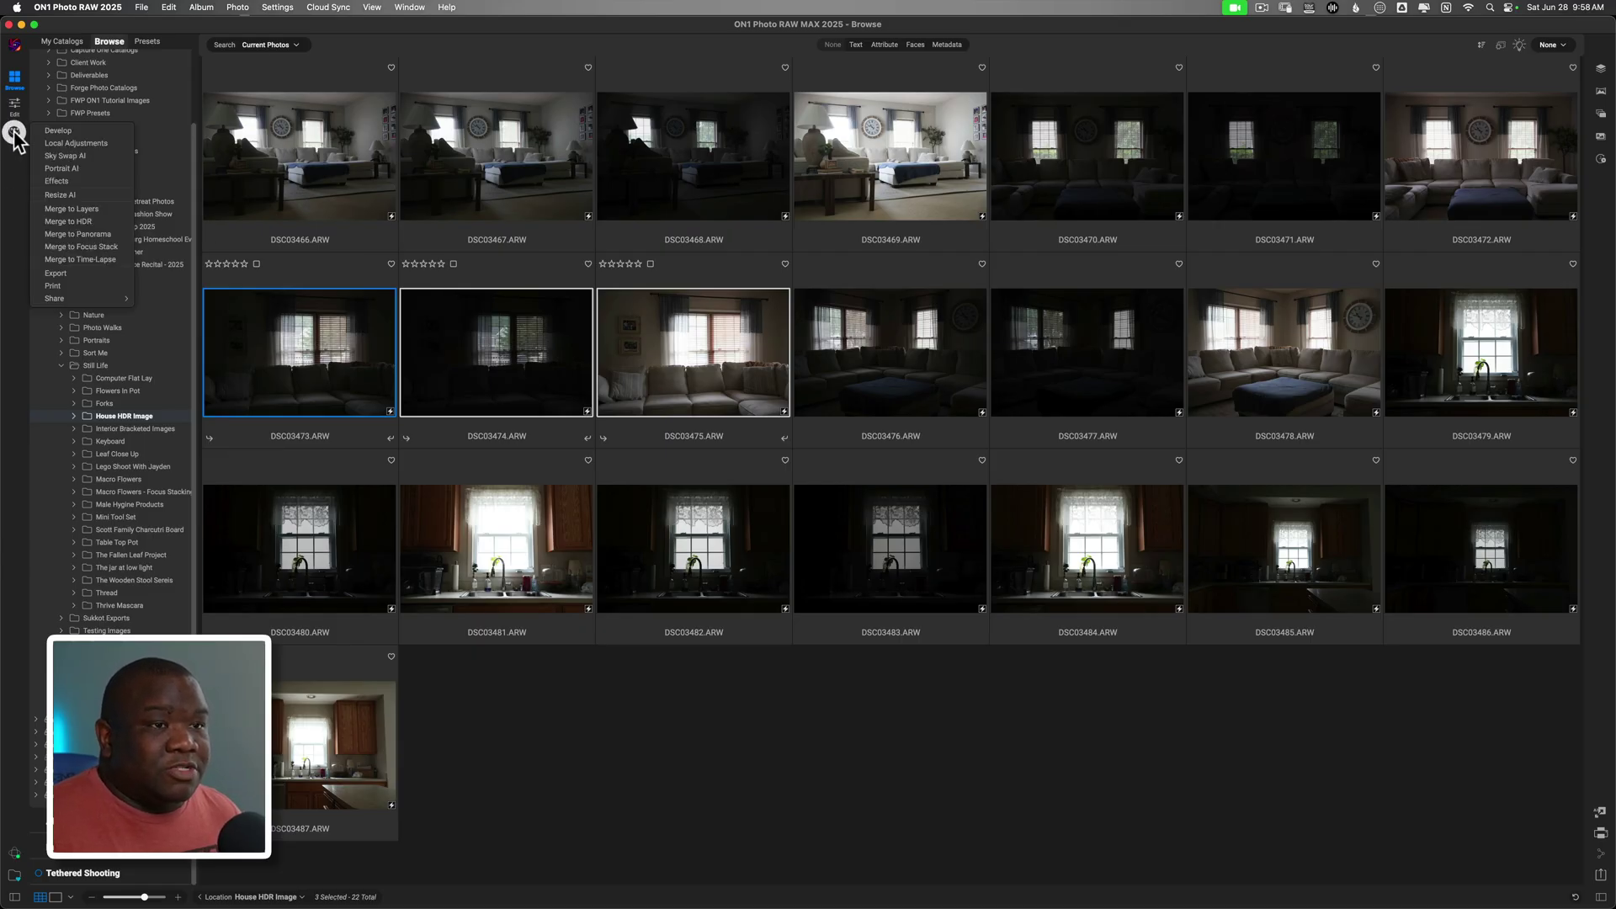
{"action": "left_click", "coordinate": [78, 220]}
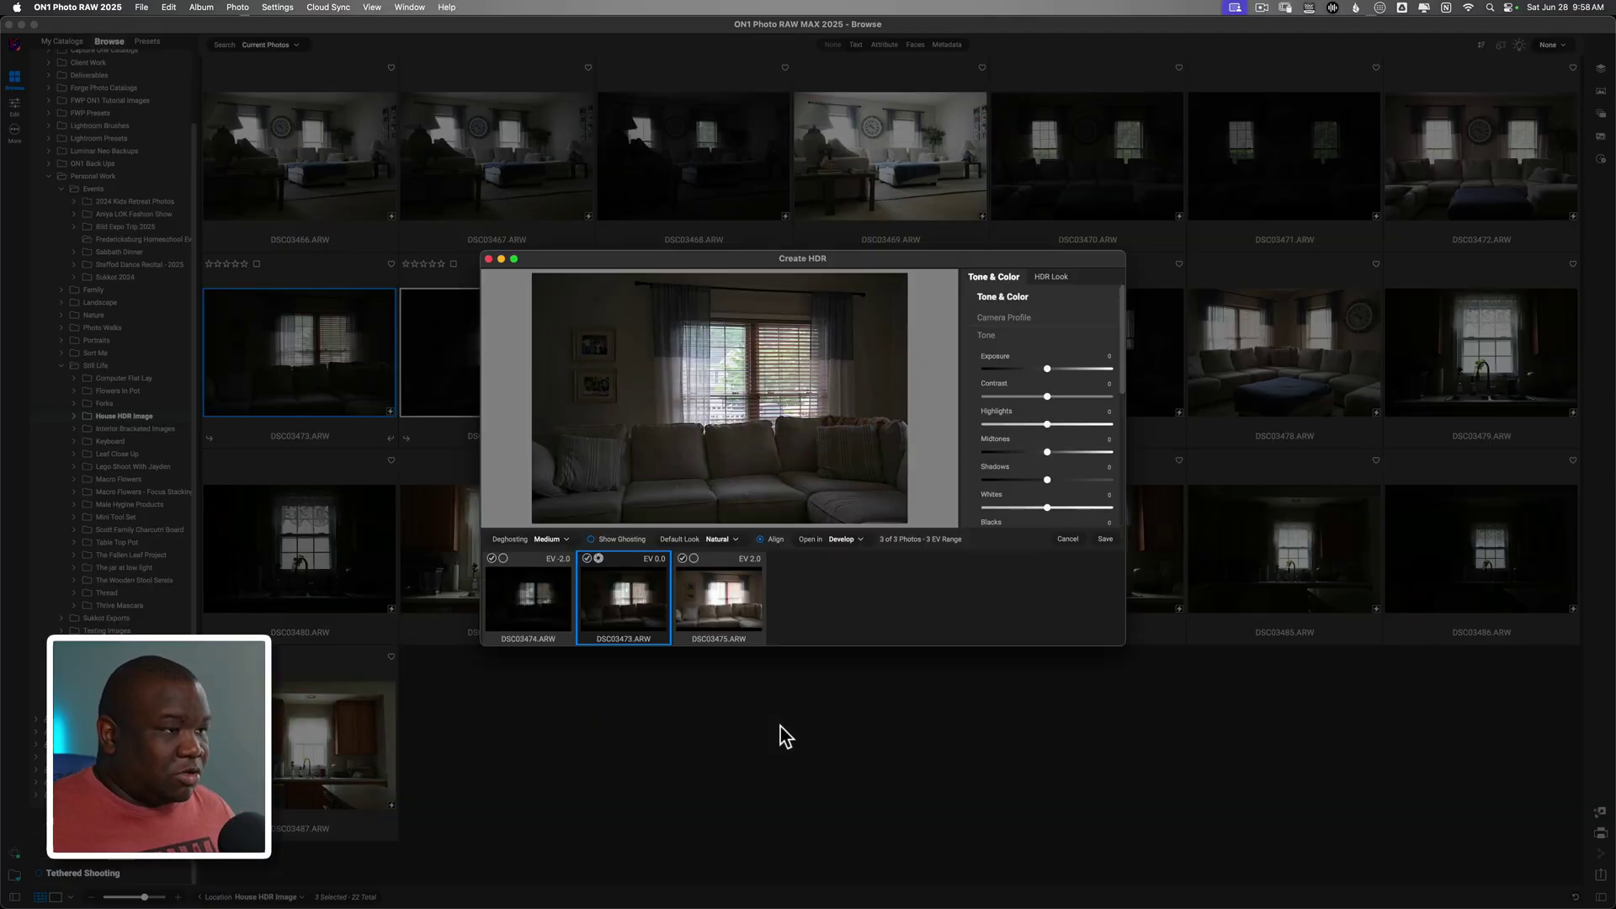
- Reposition the Create HDR window and drag its corners until the preview fills most of the screen
{"action": "left_click_drag", "start_coordinate": [715, 260], "coordinate": [574, 93]}
{"action": "left_click_drag", "start_coordinate": [979, 477], "coordinate": [1506, 871]}
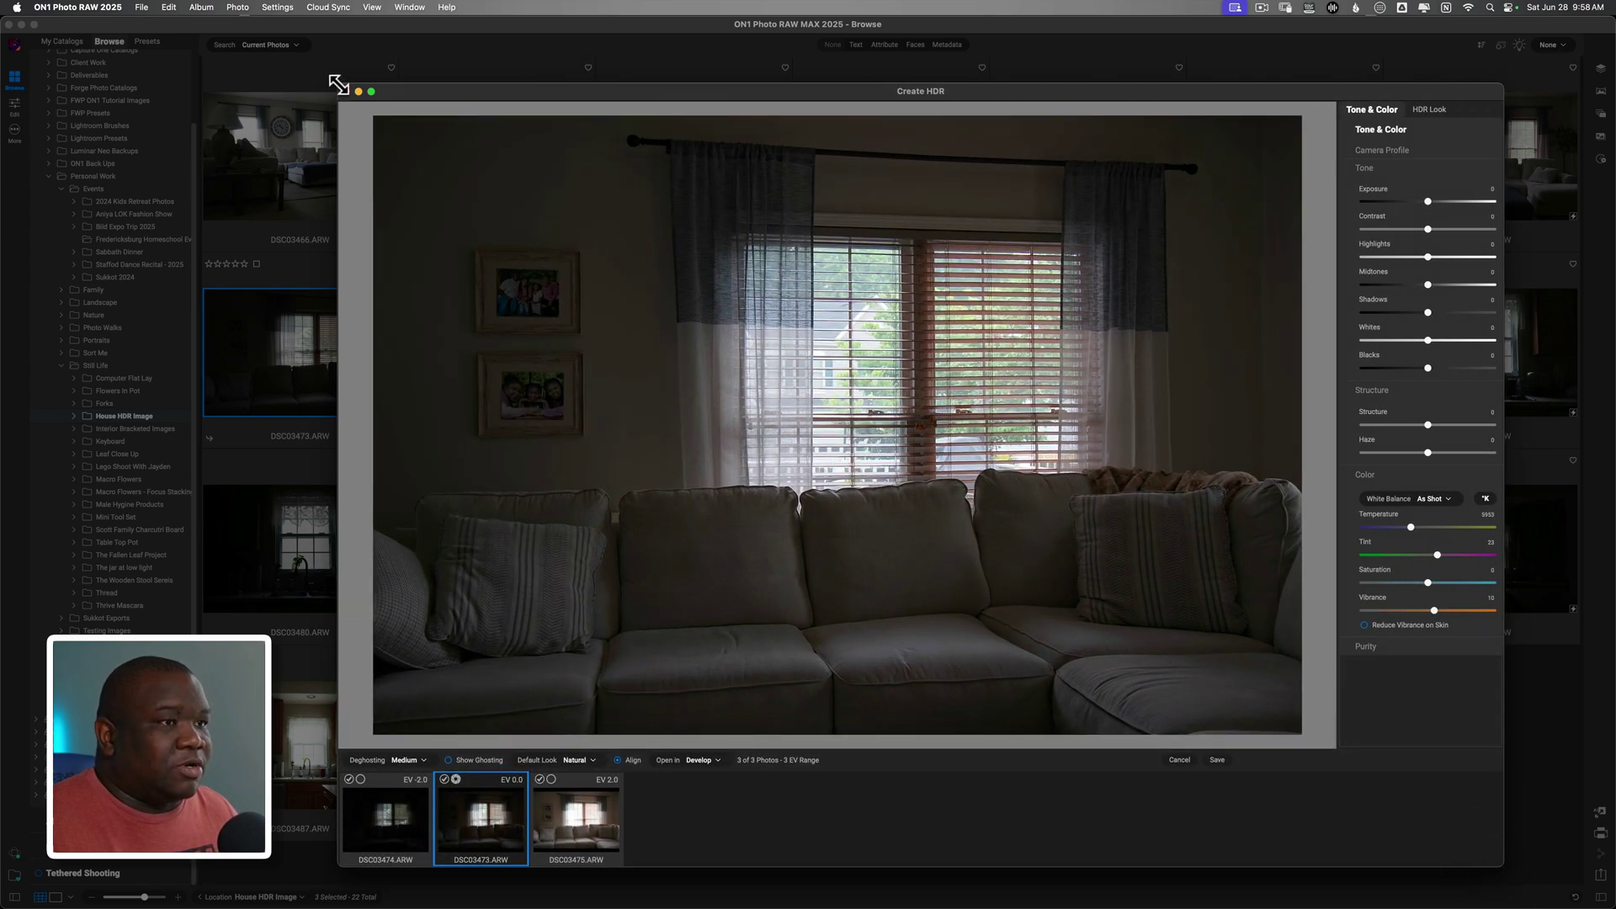
{"action": "left_click_drag", "start_coordinate": [339, 85], "coordinate": [286, 39]}
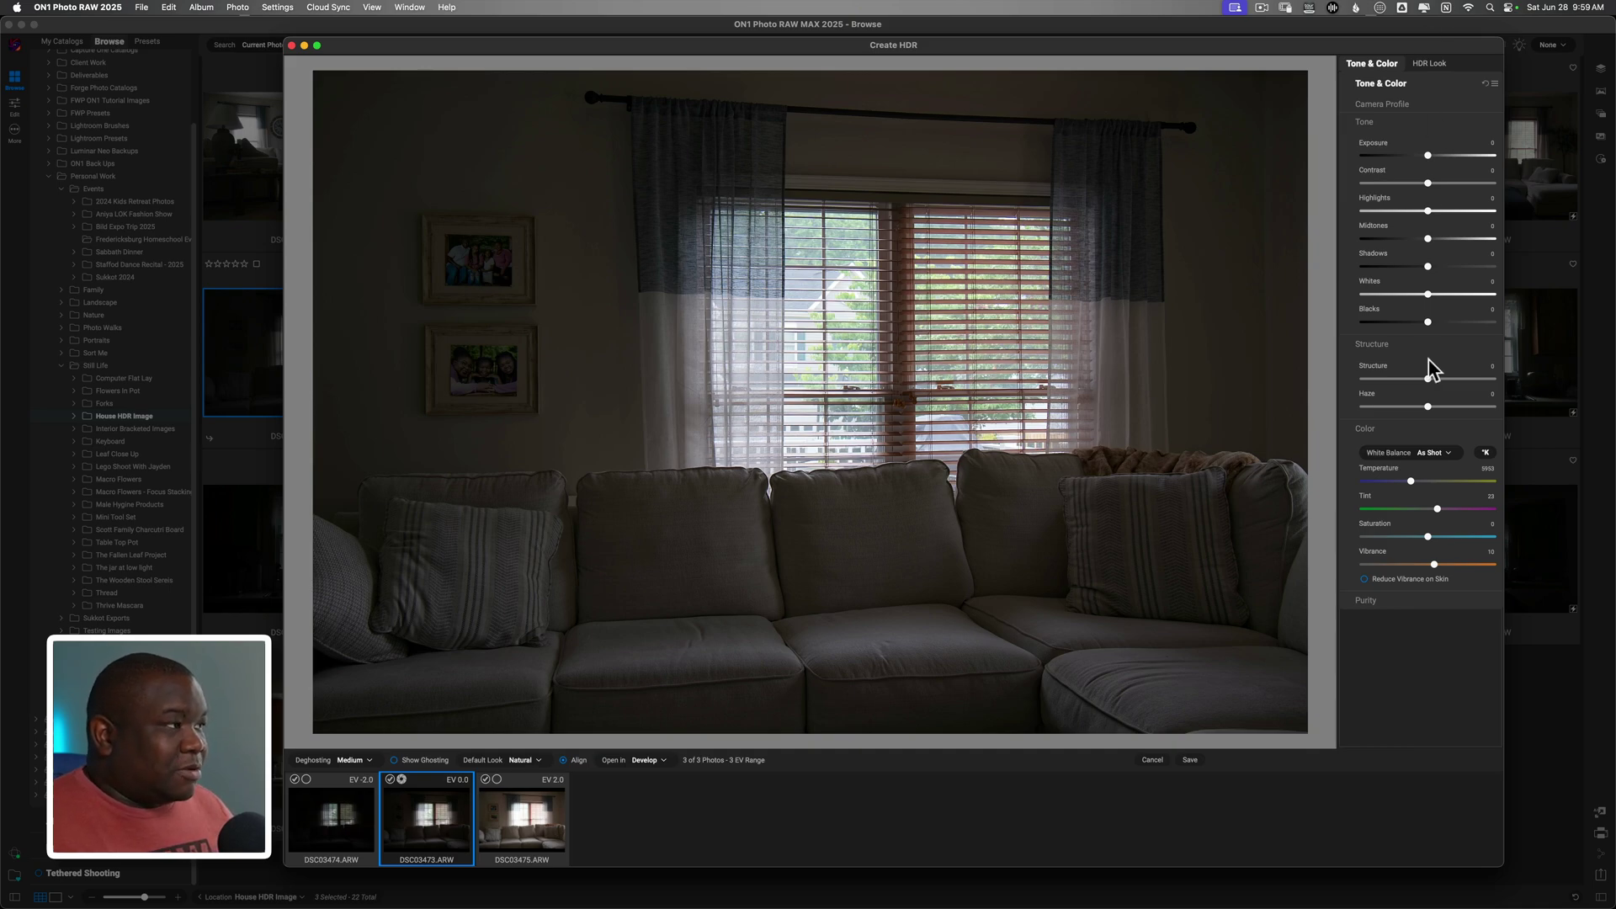
- Collapse Tone & Color, then exclude and re-include the EV 2.0 exposure in the merge
{"action": "left_click", "coordinate": [1371, 66]}
{"action": "left_click", "coordinate": [1372, 83]}
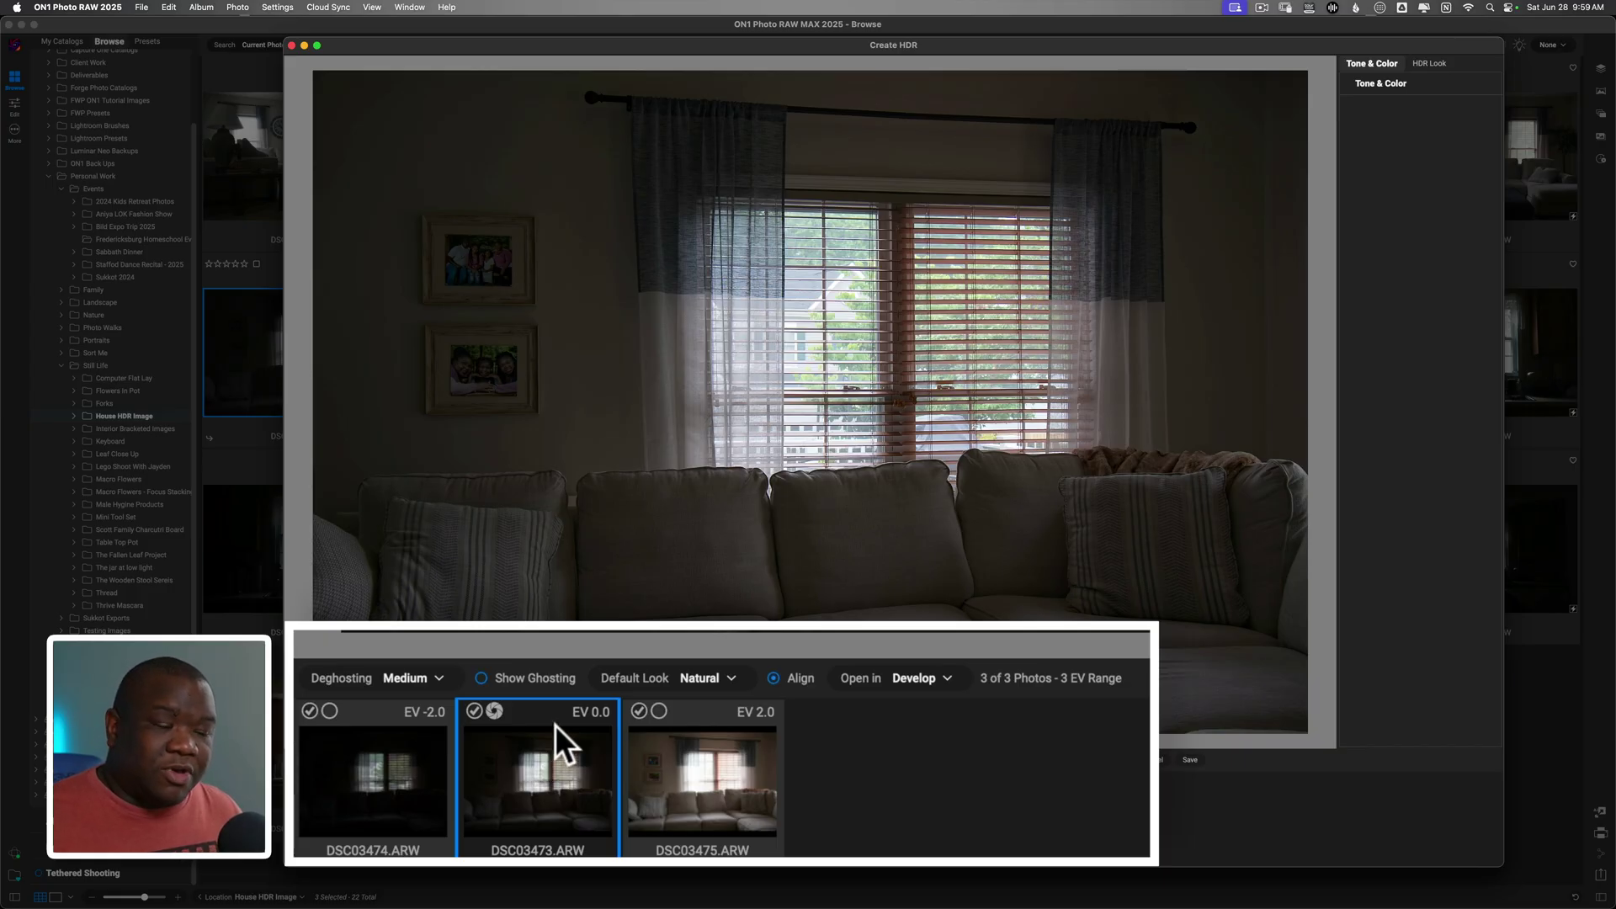
{"action": "left_click", "coordinate": [640, 712]}
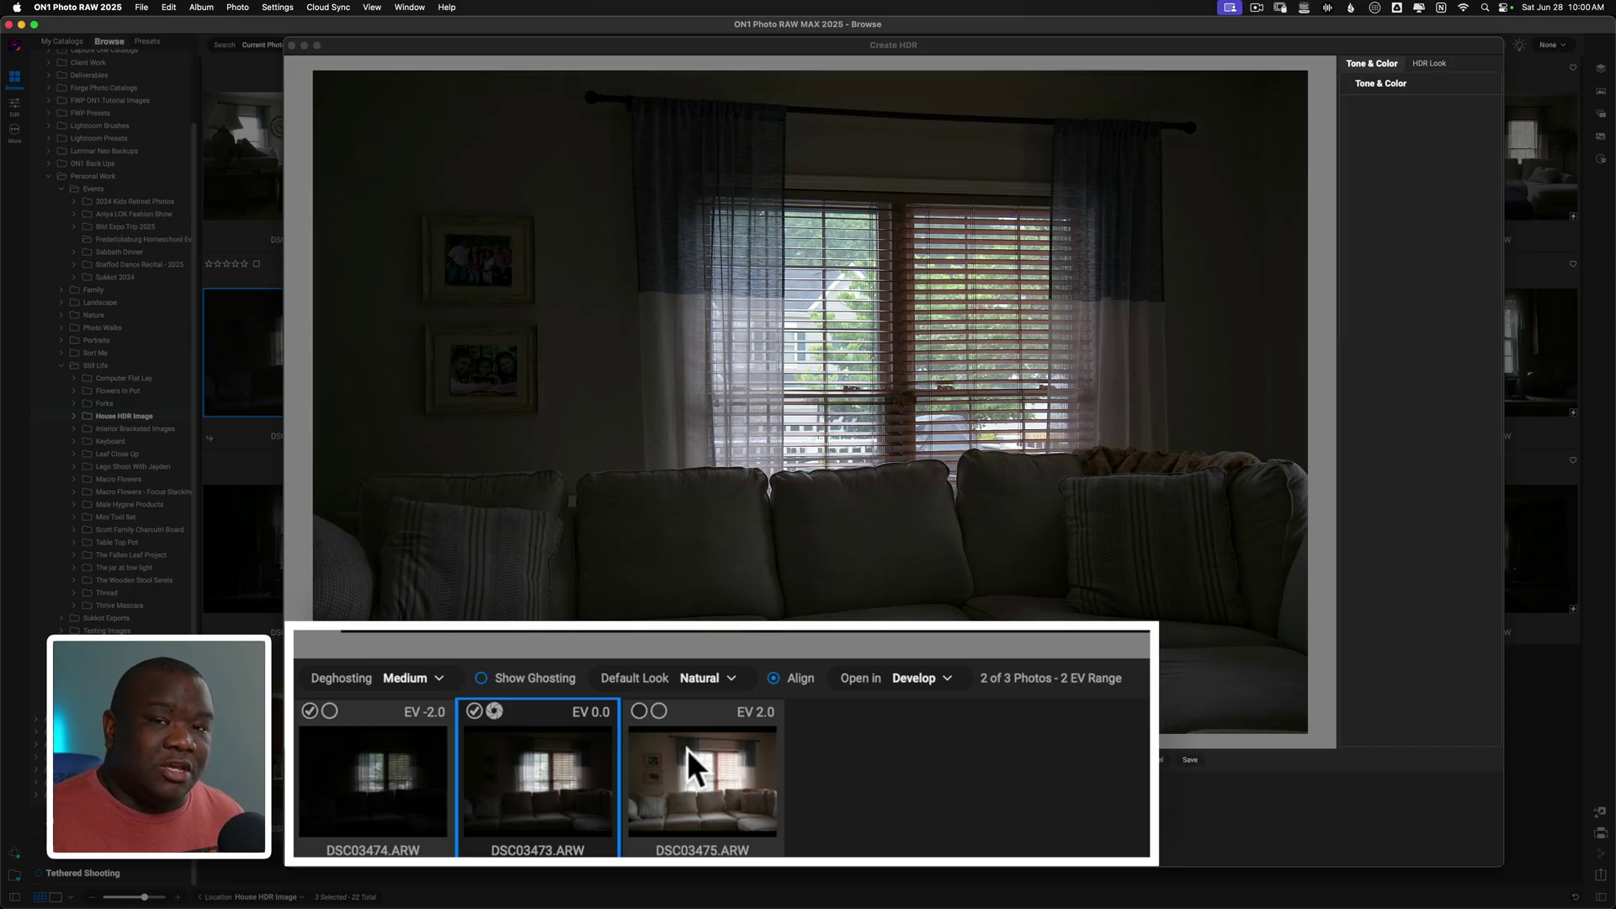
{"action": "left_click", "coordinate": [639, 711]}
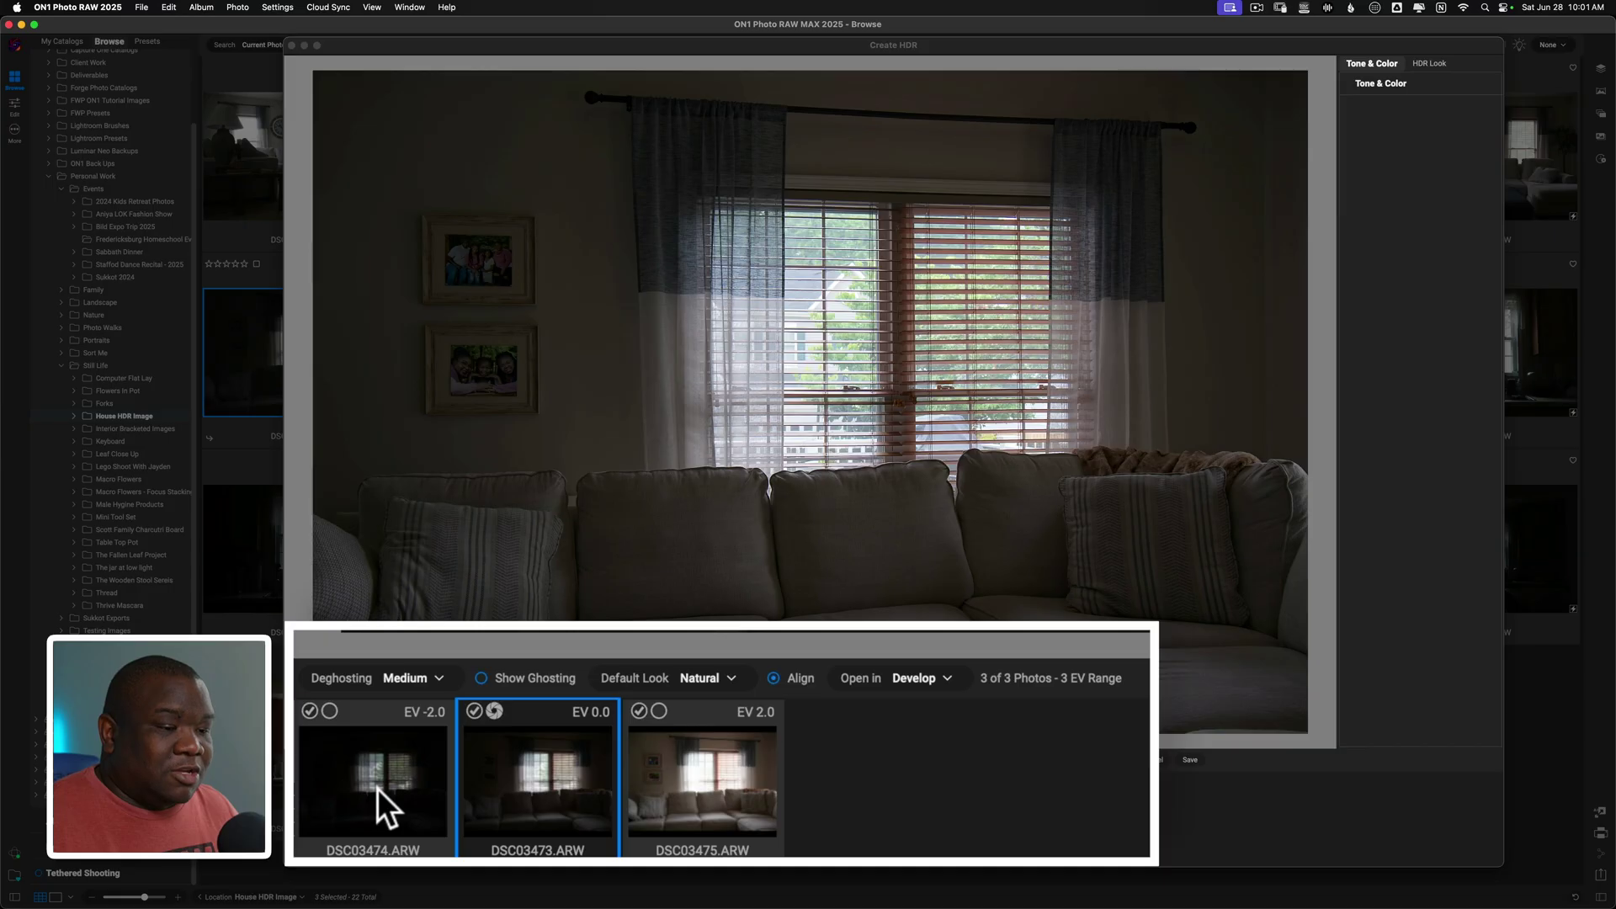
{"action": "left_click", "coordinate": [308, 712]}
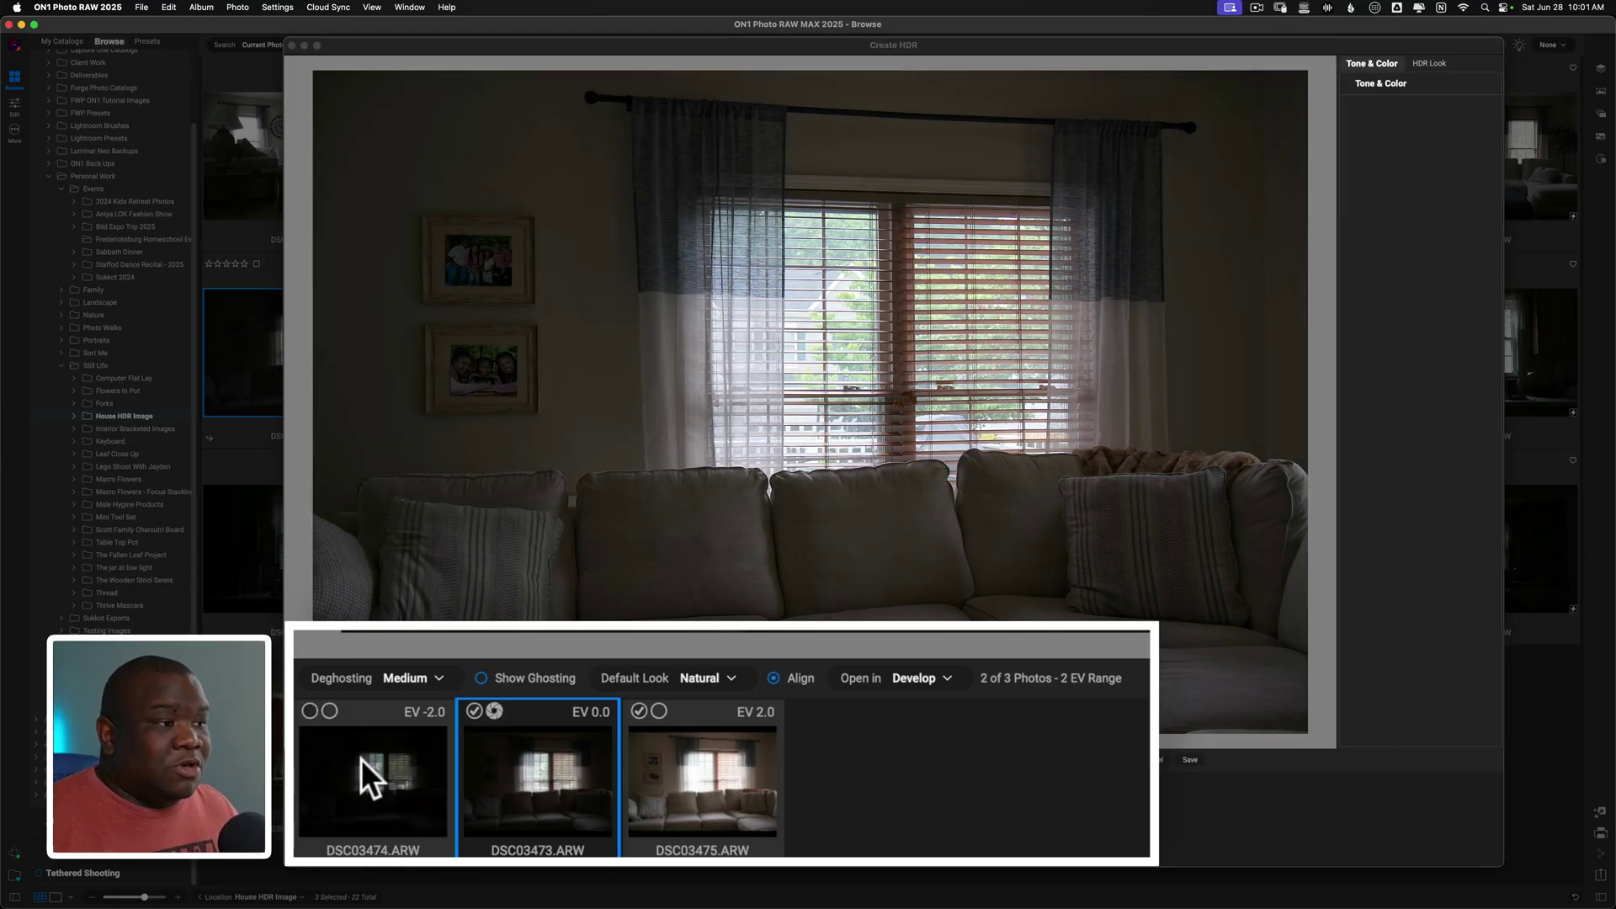
{"action": "left_click", "coordinate": [310, 712]}
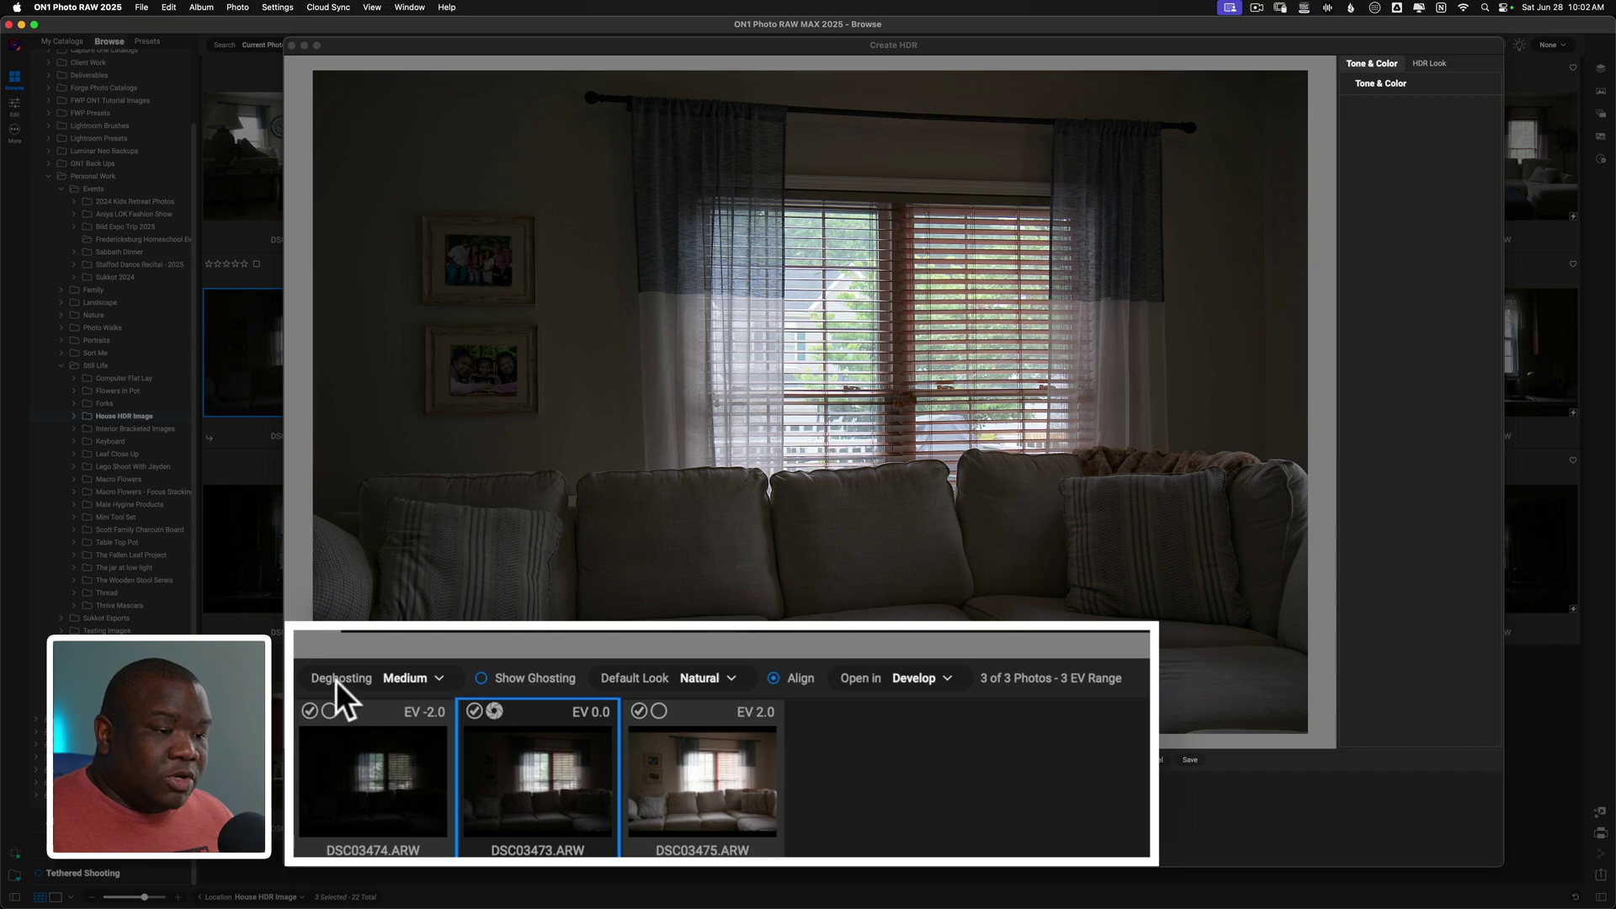
- Keep Deghosting at Medium and turn on Show Ghosting to overlay detected ghost areas
{"action": "left_click", "coordinate": [429, 675]}
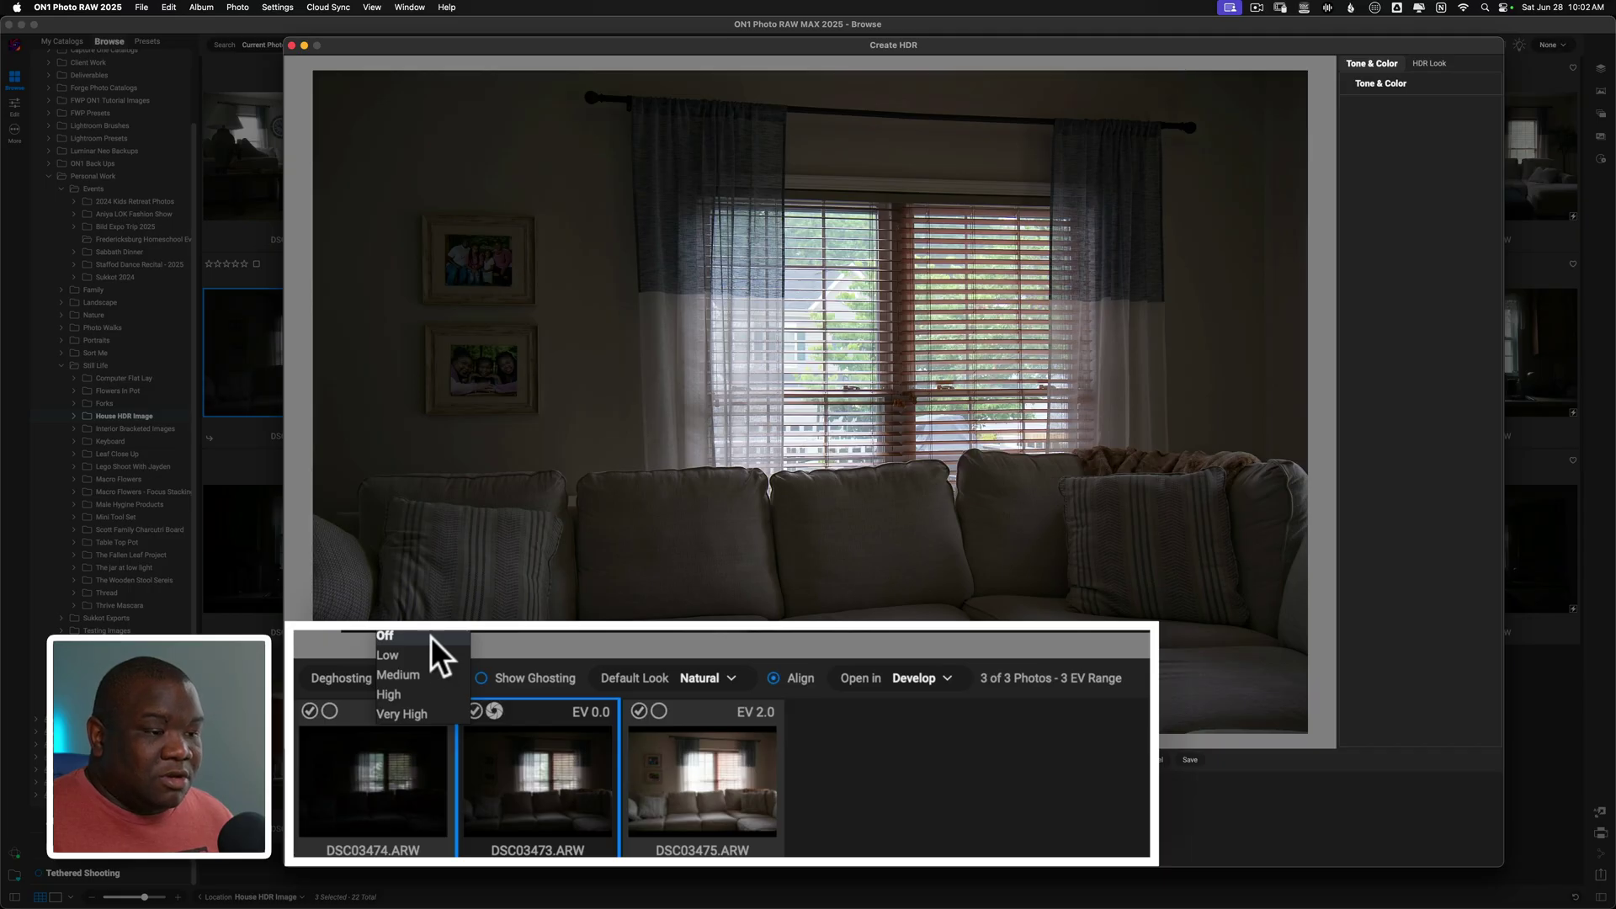
{"action": "left_click", "coordinate": [411, 674]}
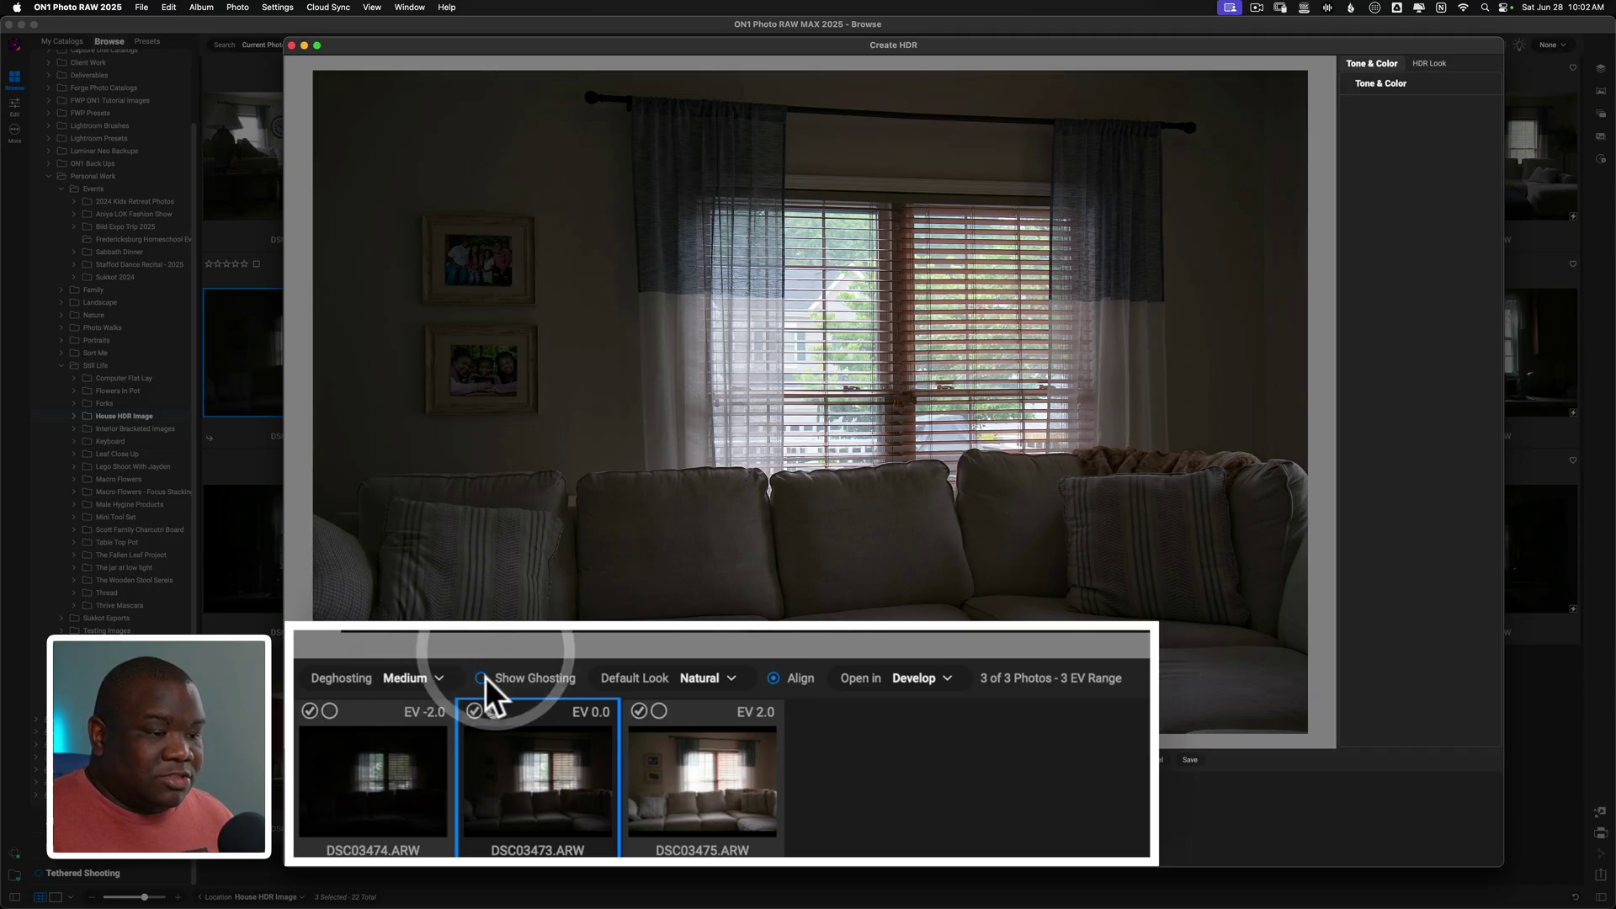
{"action": "left_click", "coordinate": [481, 678]}
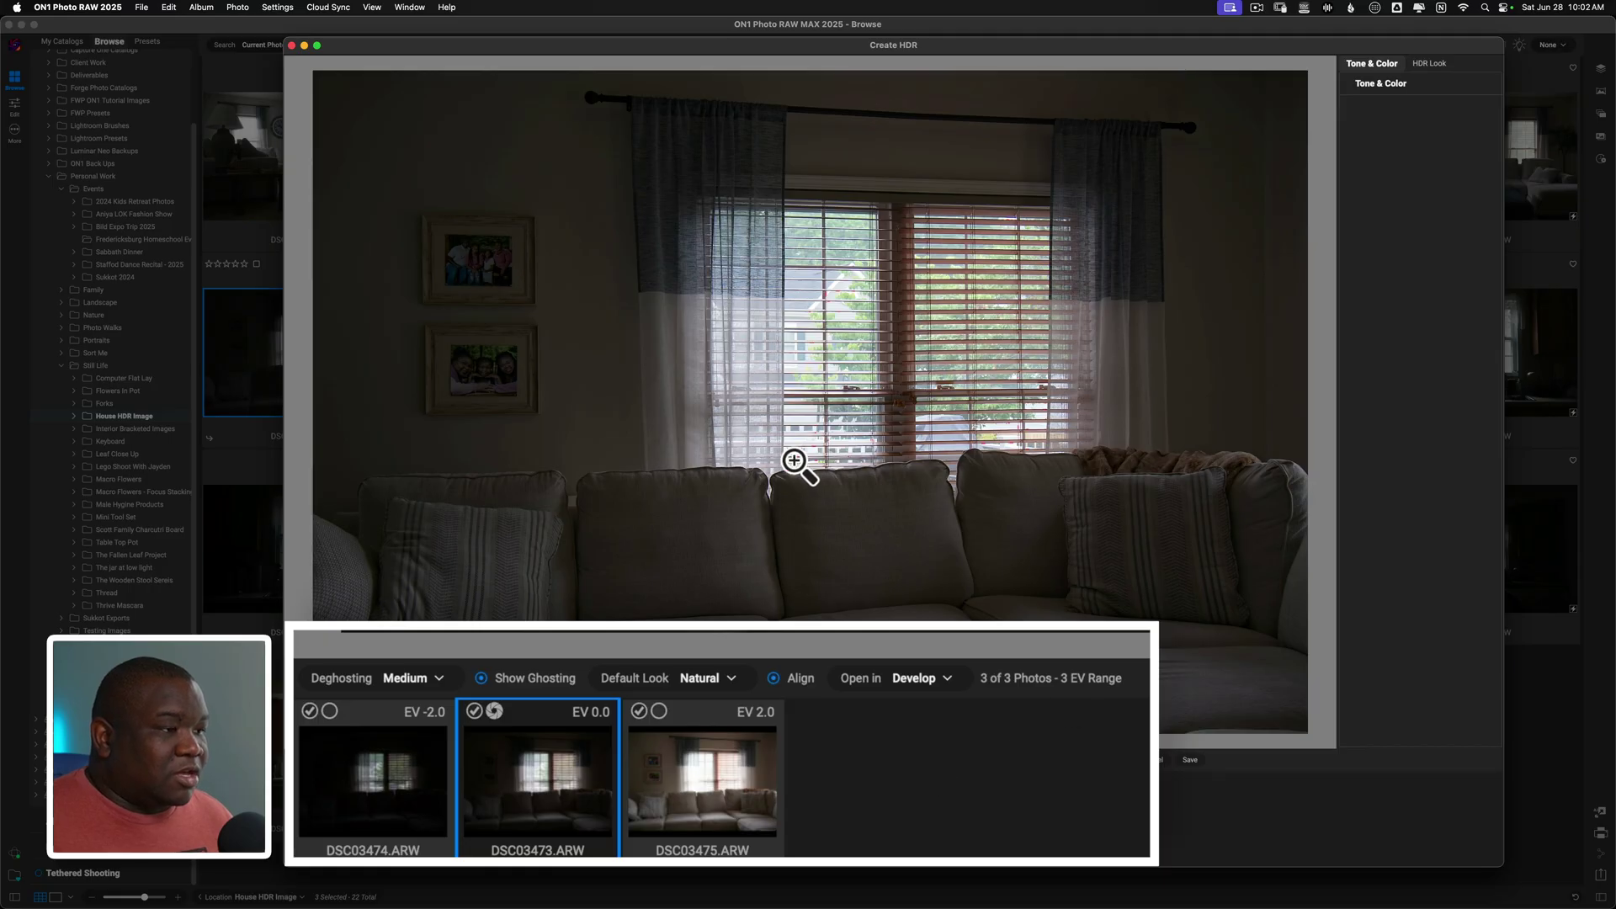
- Zoom to 100% on the window blinds to check for ghosting, then back to fit
{"action": "left_click", "coordinate": [1021, 433]}
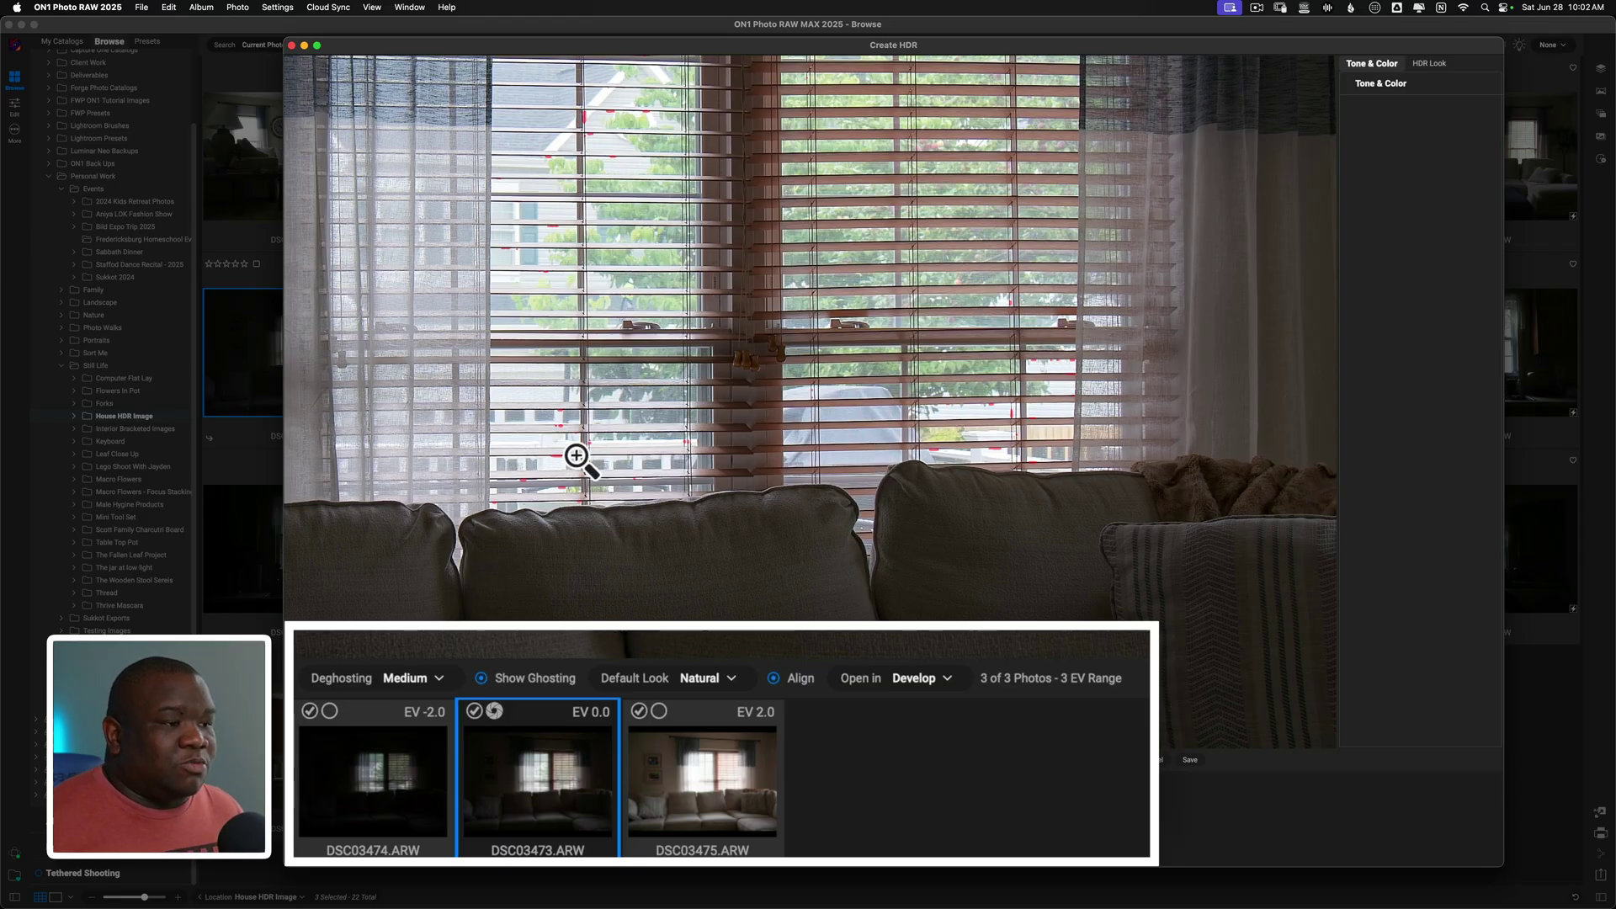
{"action": "left_click", "coordinate": [617, 422]}
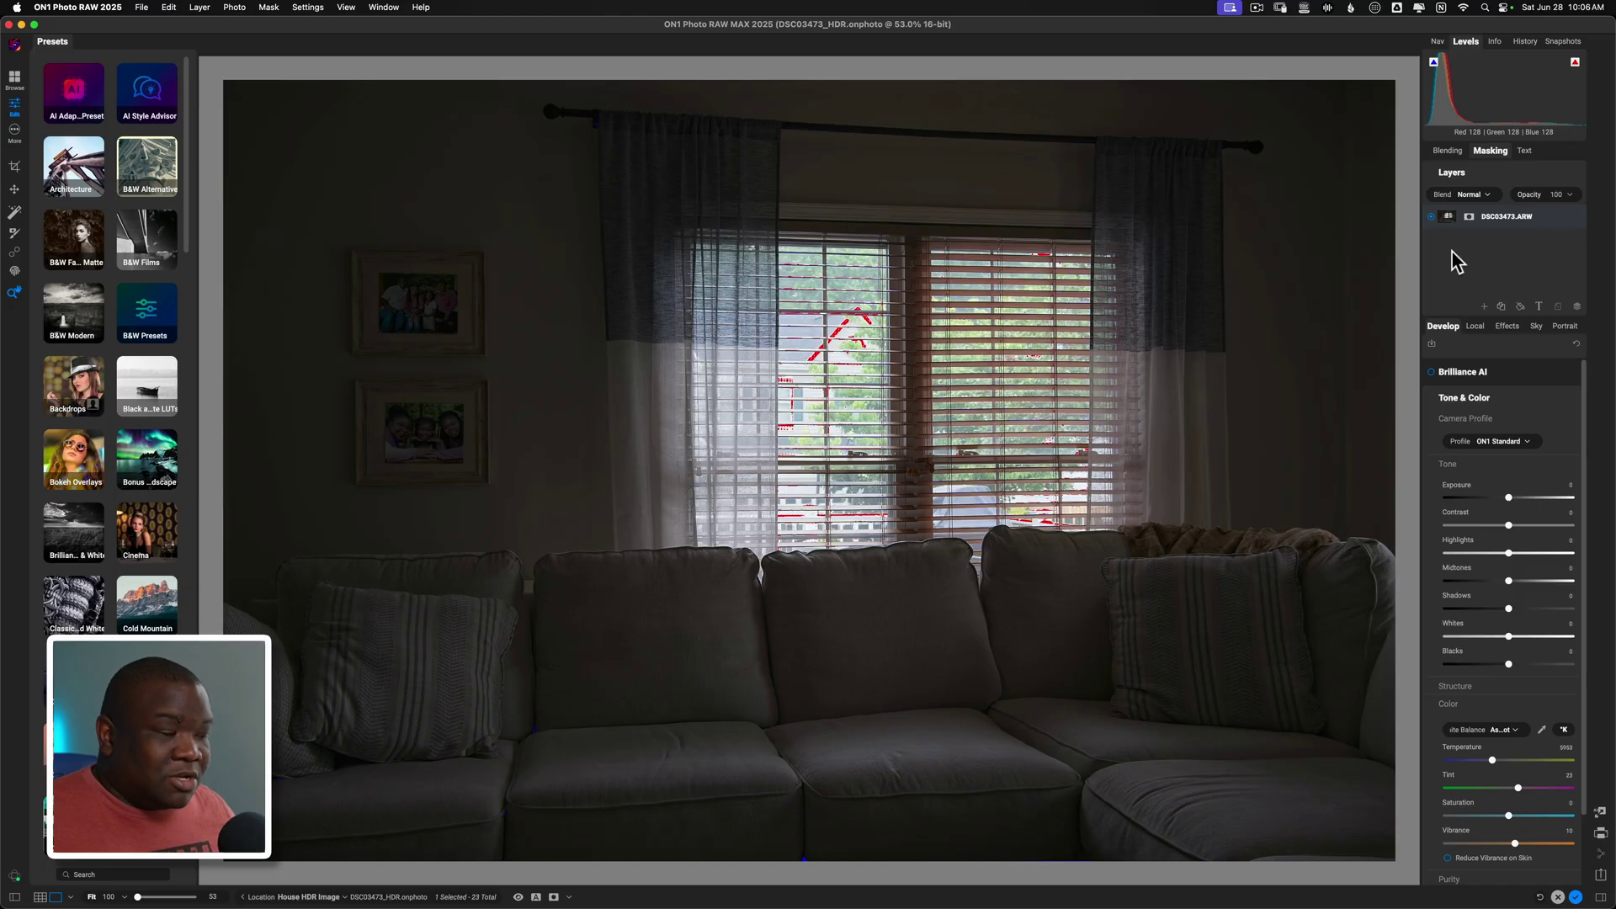
- Turn on Brilliance AI and hide the blue shadow-clipping warning on the living-room photo
{"action": "left_click", "coordinate": [1431, 372]}
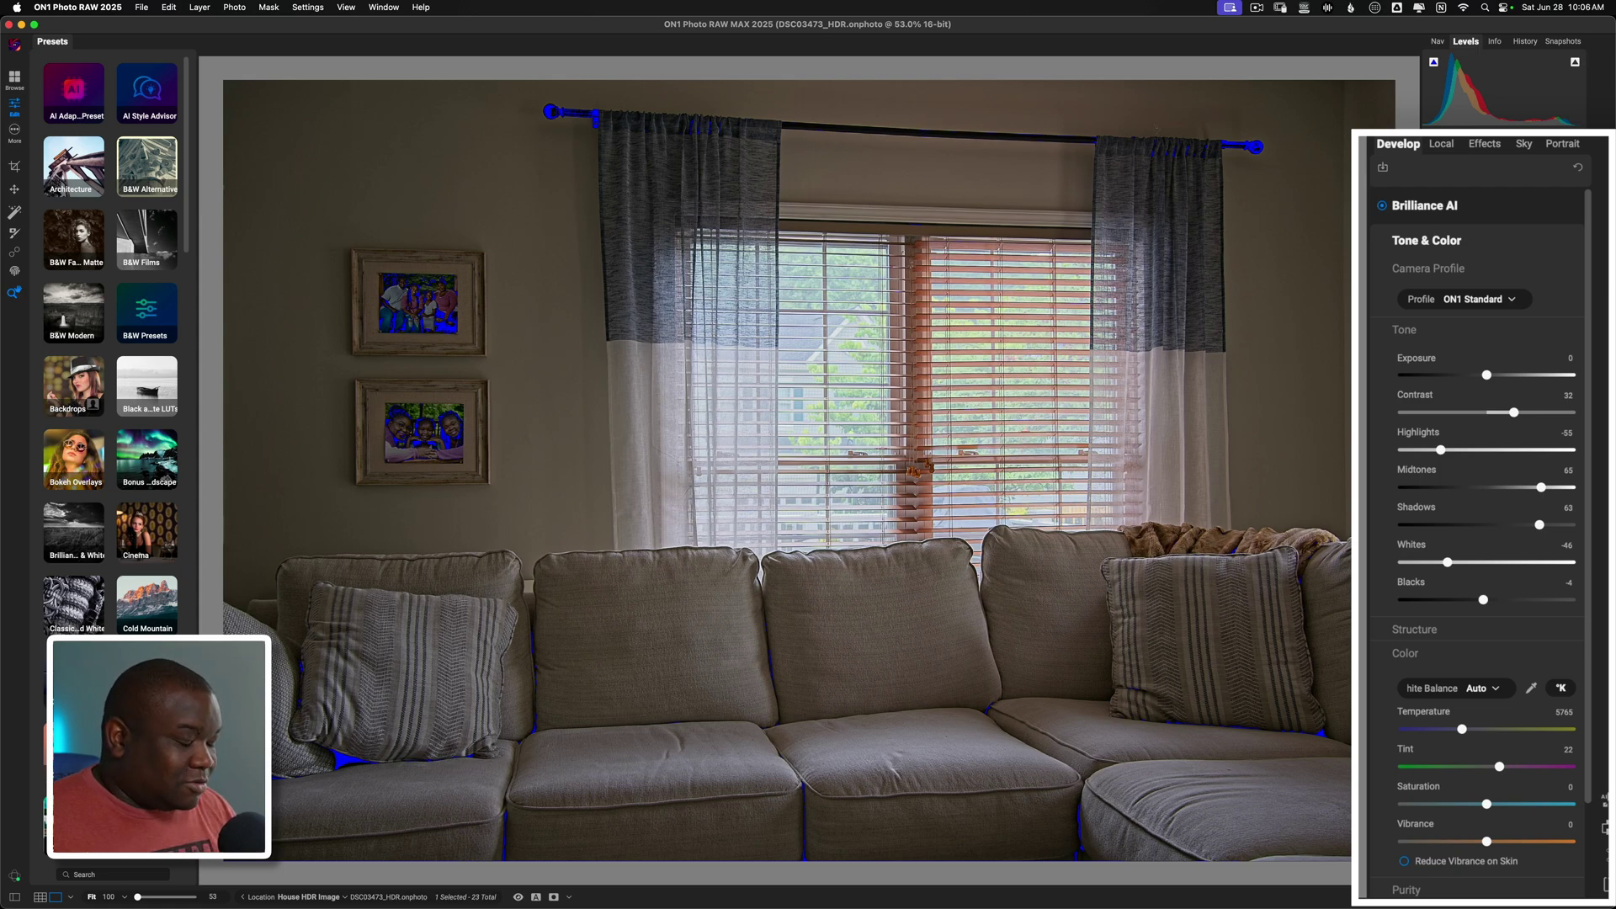
{"action": "left_click", "coordinate": [1434, 62]}
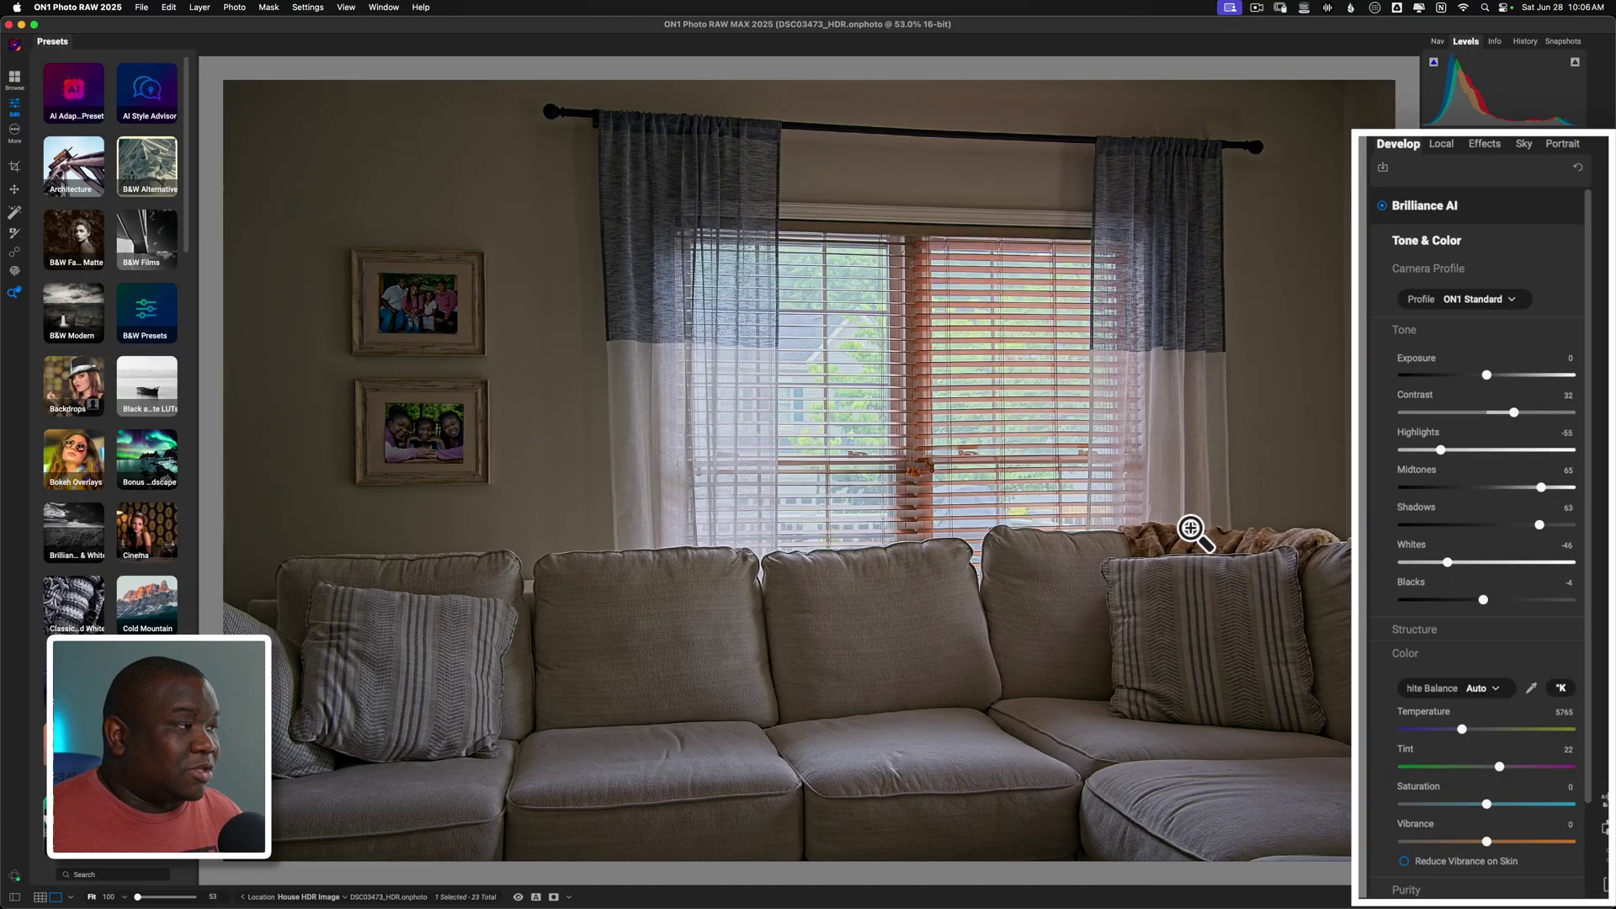
- Lower the Brilliance AI Amount from 100 to 40, comparing against the unedited original
{"action": "left_click", "coordinate": [1417, 208]}
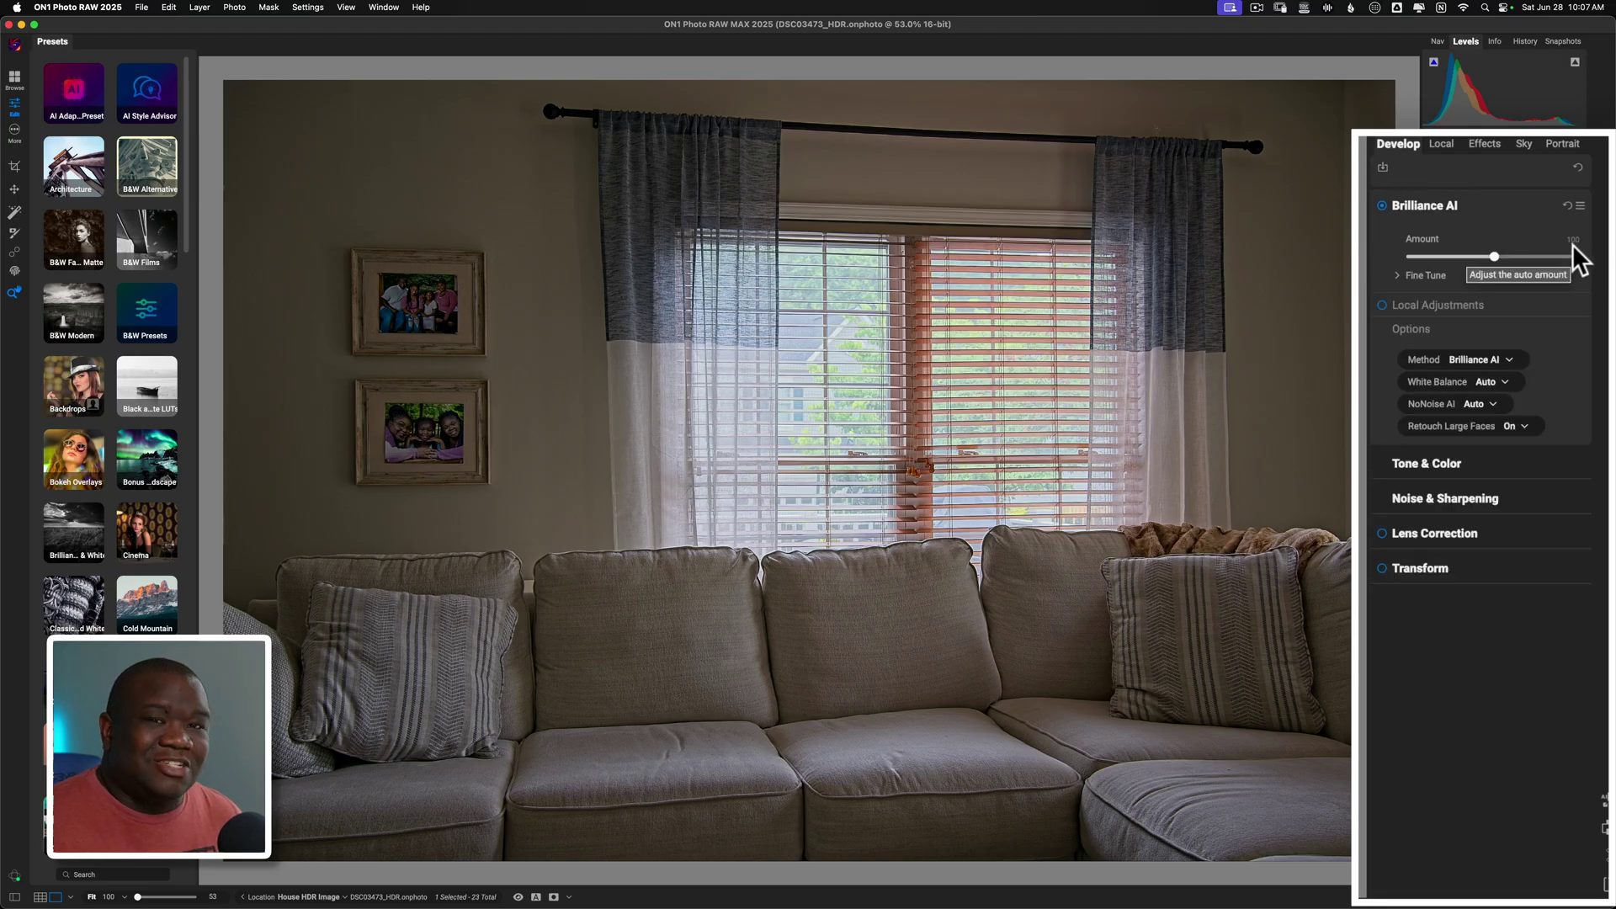
{"action": "left_click_drag", "start_coordinate": [1508, 258], "coordinate": [1444, 257]}
{"action": "key", "text": "backslash"}
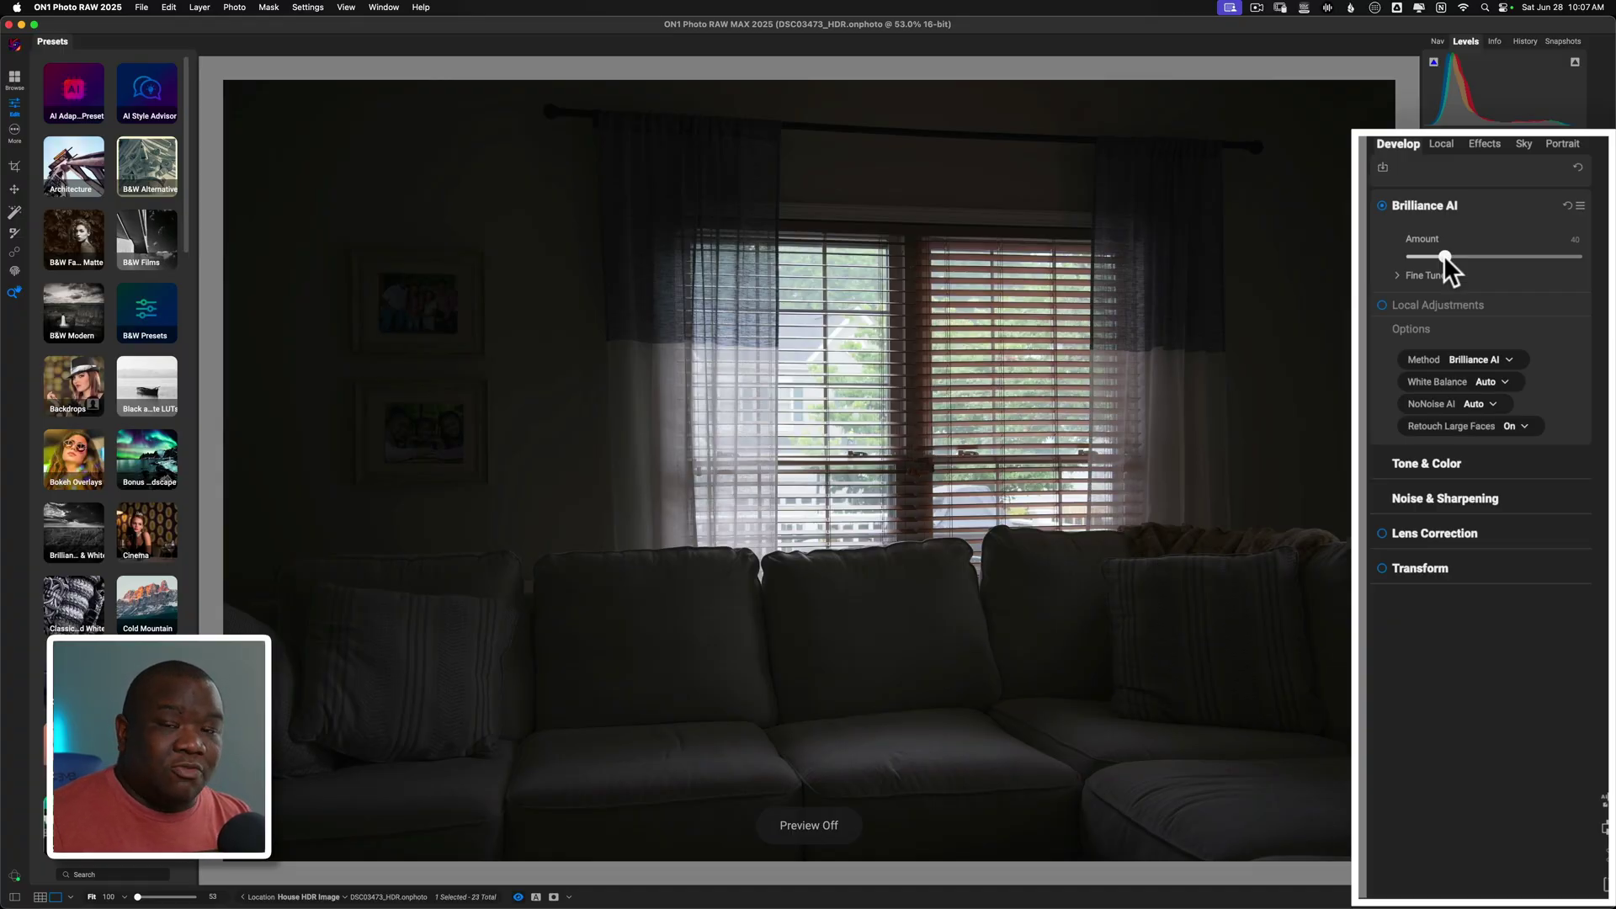
{"action": "key", "text": "backslash"}
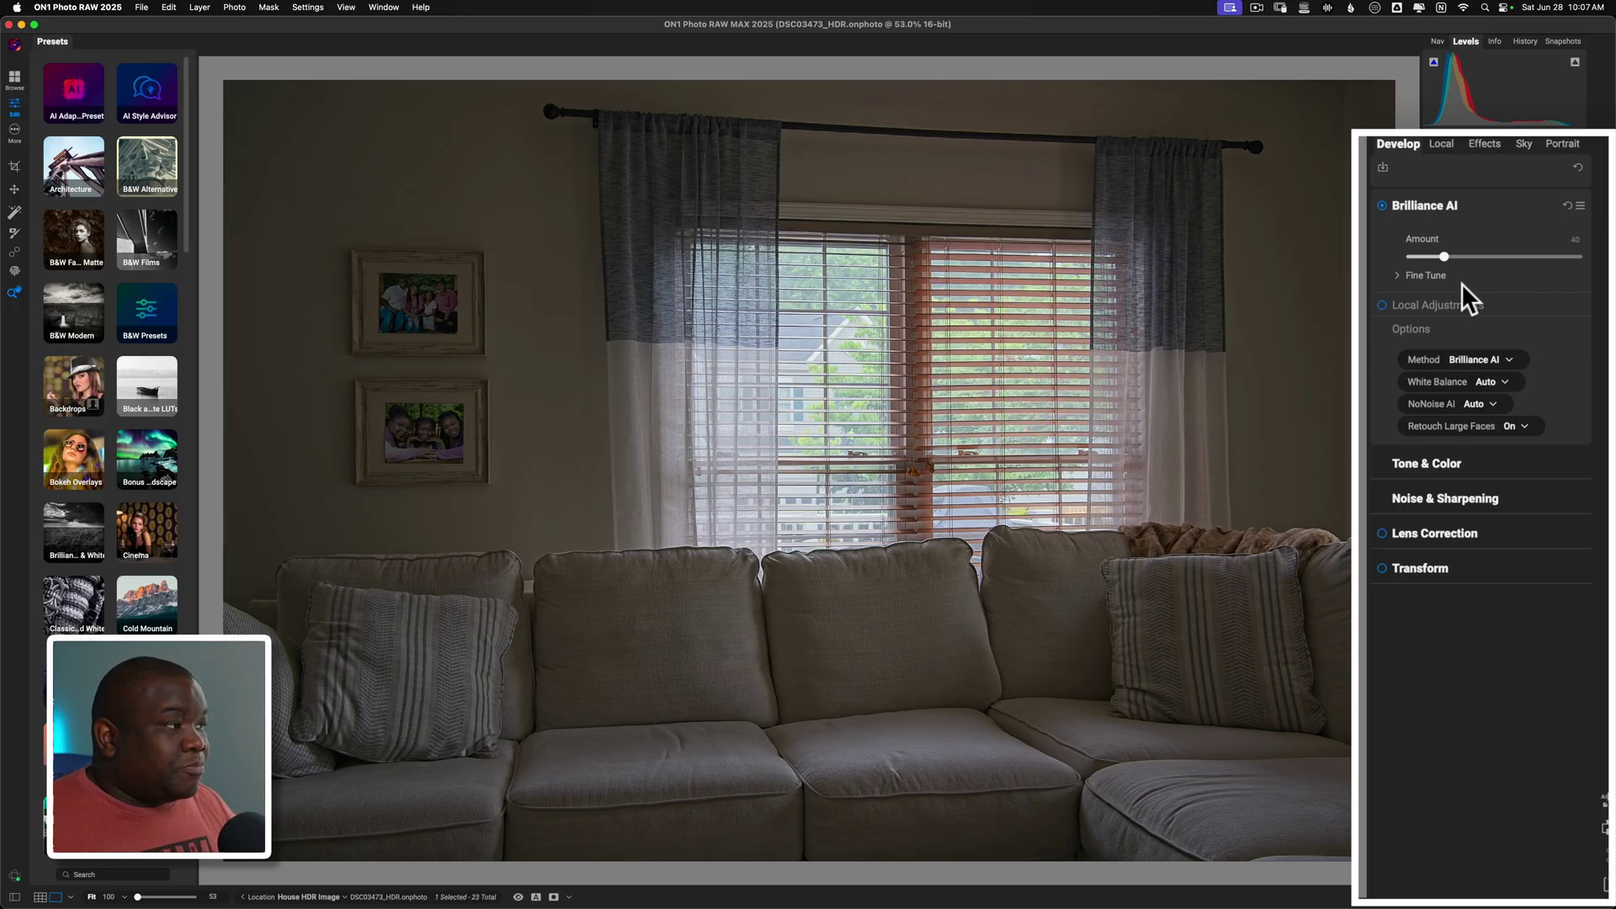
- Apply the B&W Modern B5 preset, making the photo black and white with a vignette
{"action": "left_click", "coordinate": [1478, 143]}
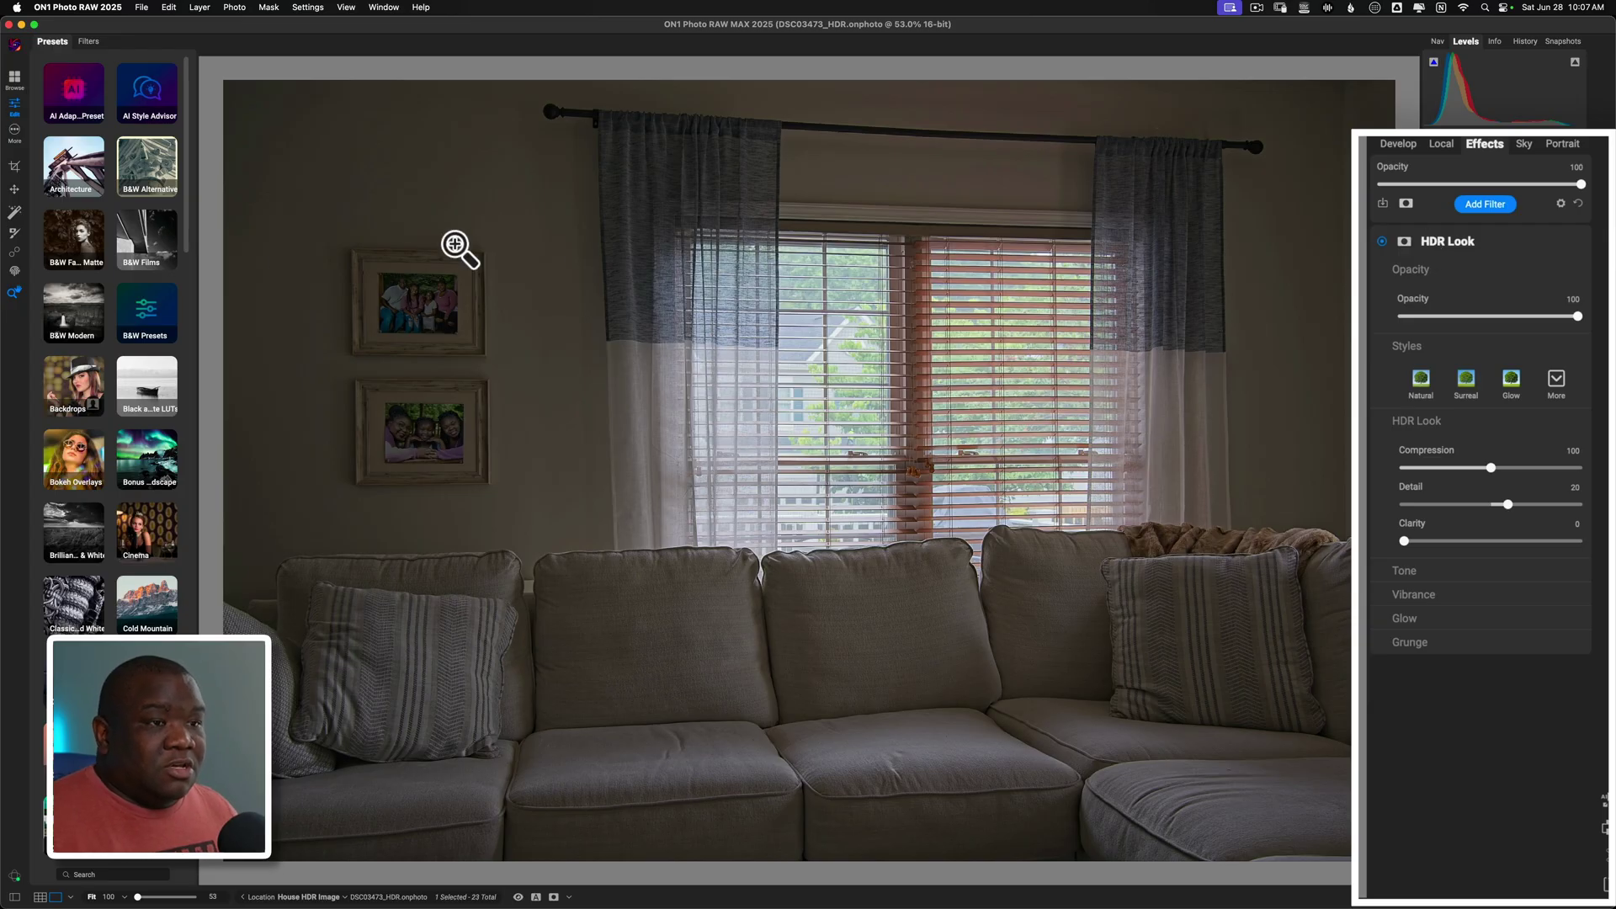
{"action": "left_click", "coordinate": [71, 318]}
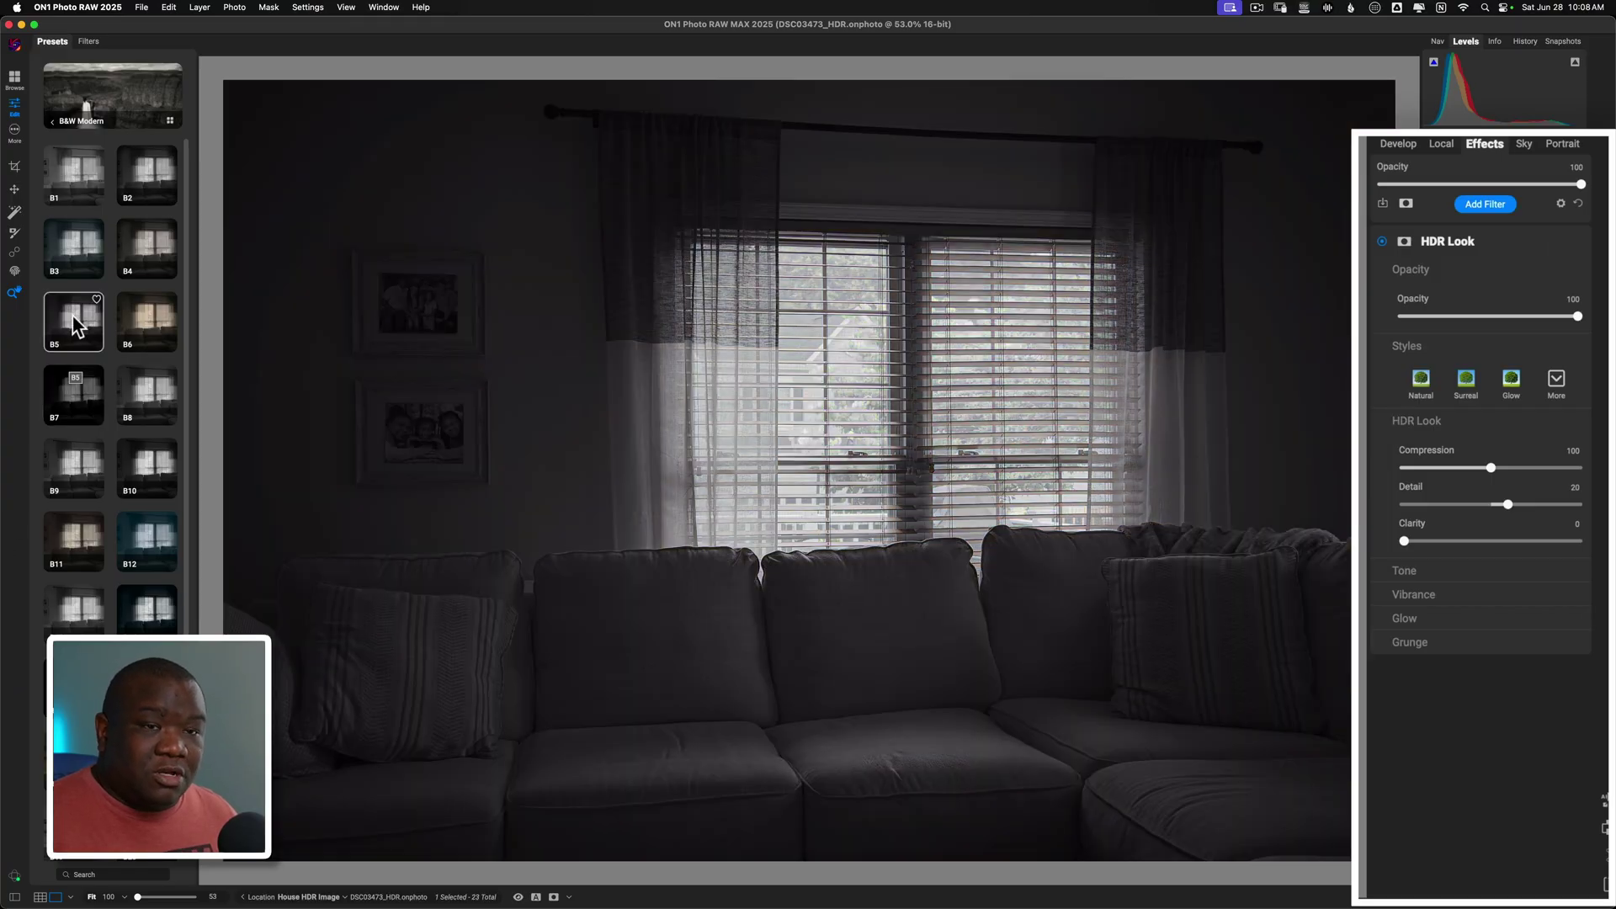
{"action": "left_click", "coordinate": [74, 319]}
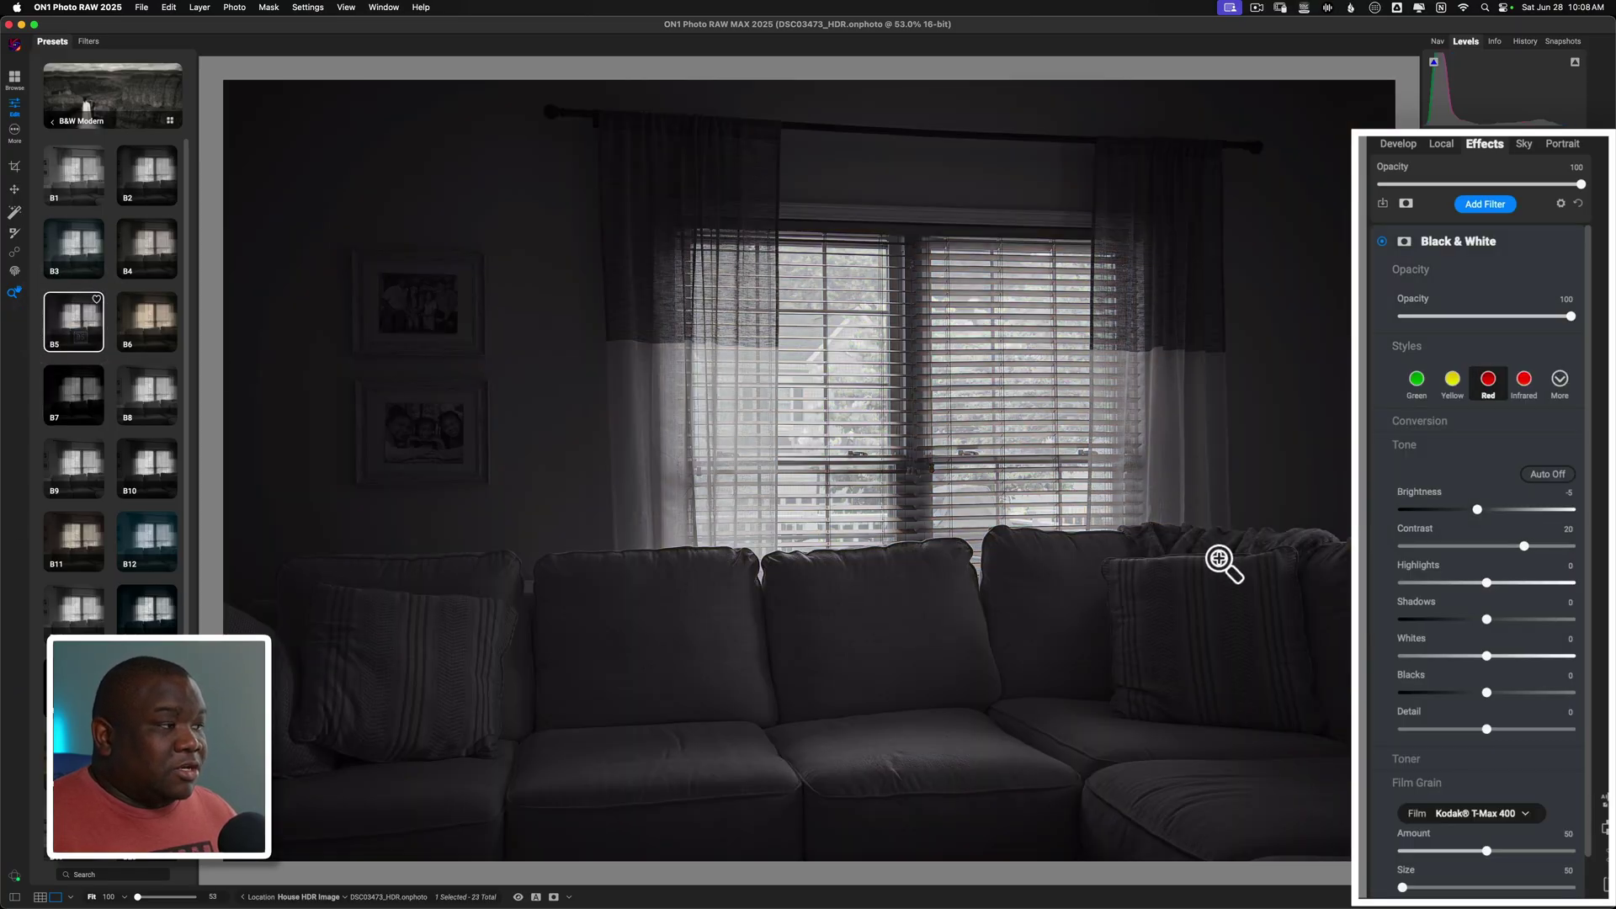
{"action": "left_click", "coordinate": [1457, 240]}
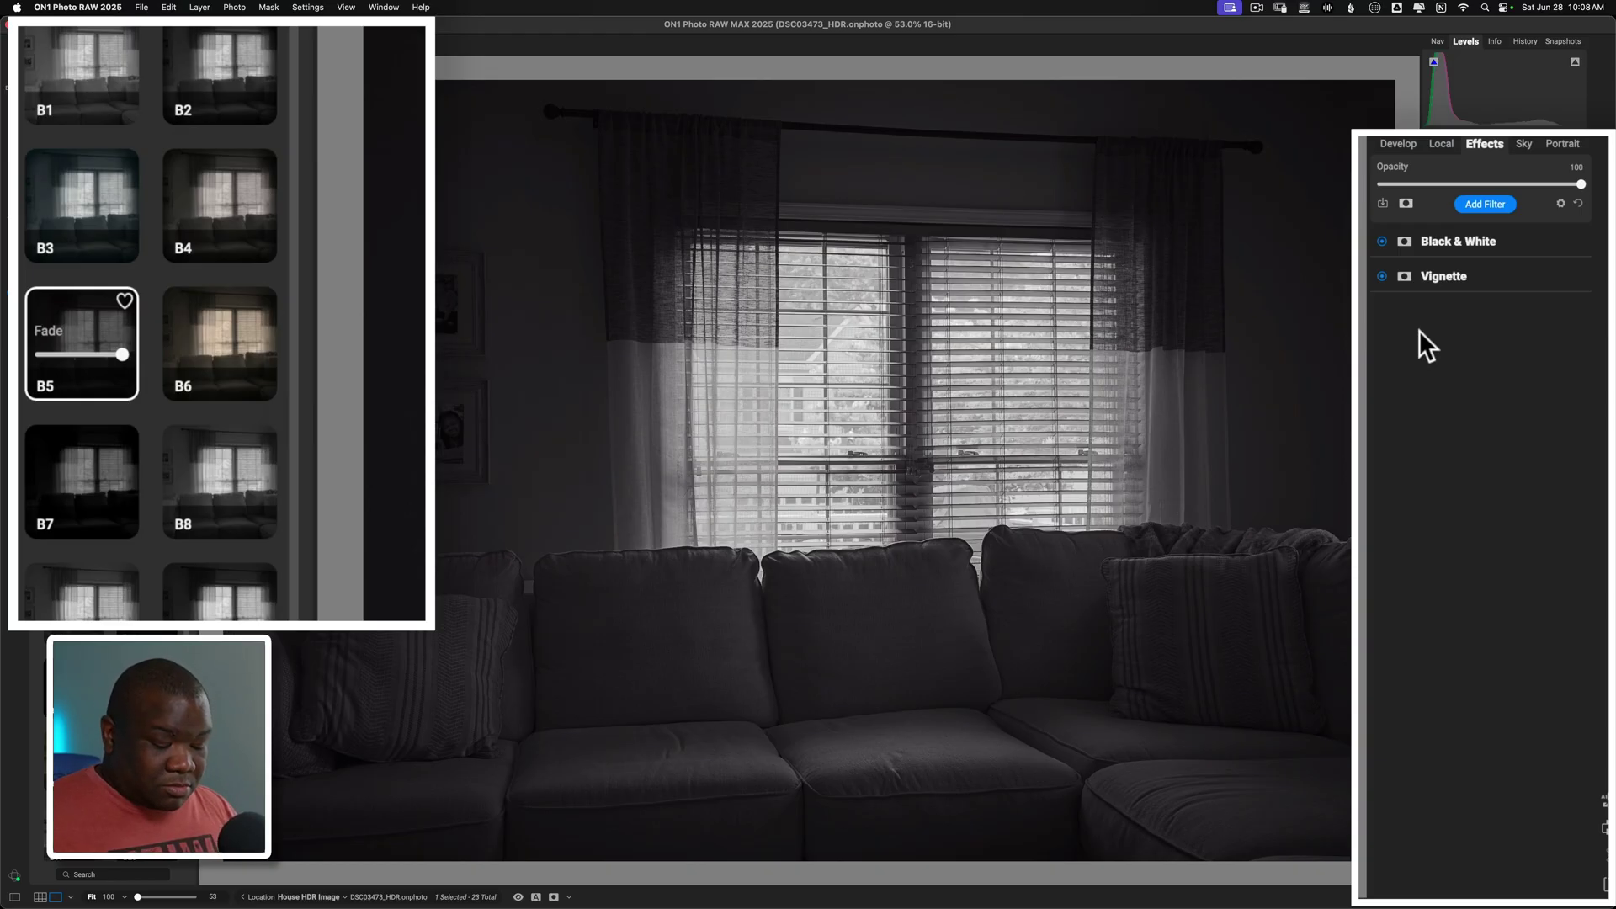
- Undo B5 to restore the colour HDR Look (Compression 100, Detail 20), then bring up B5's preset options
{"action": "key", "text": "super+z"}
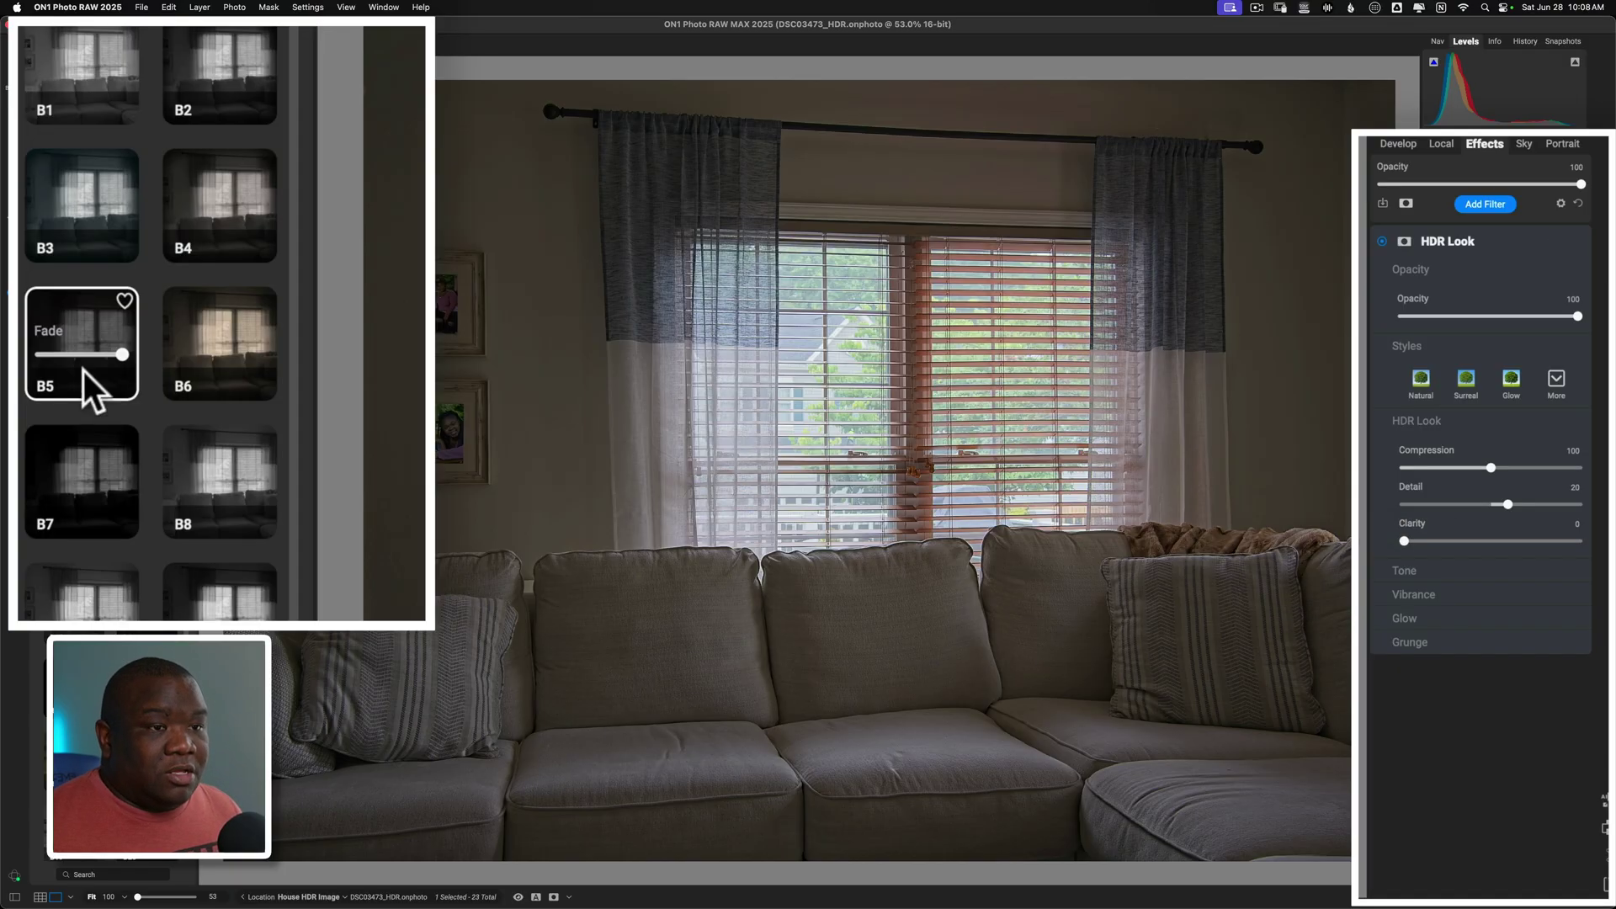
{"action": "left_click", "coordinate": [79, 317]}
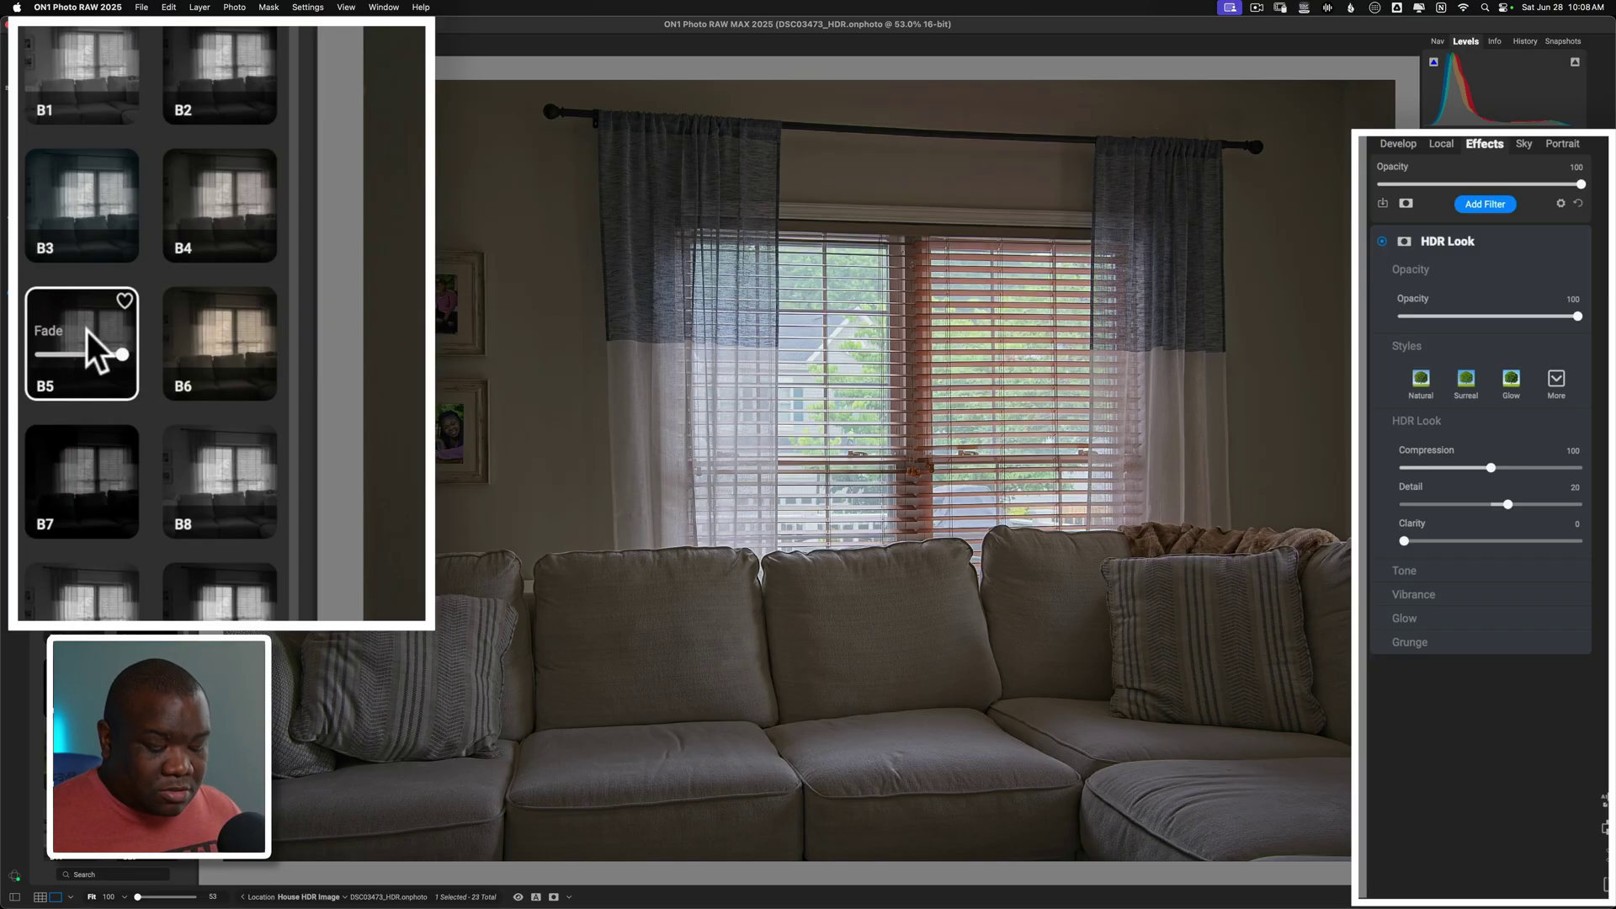
{"action": "left_click", "coordinate": [87, 331]}
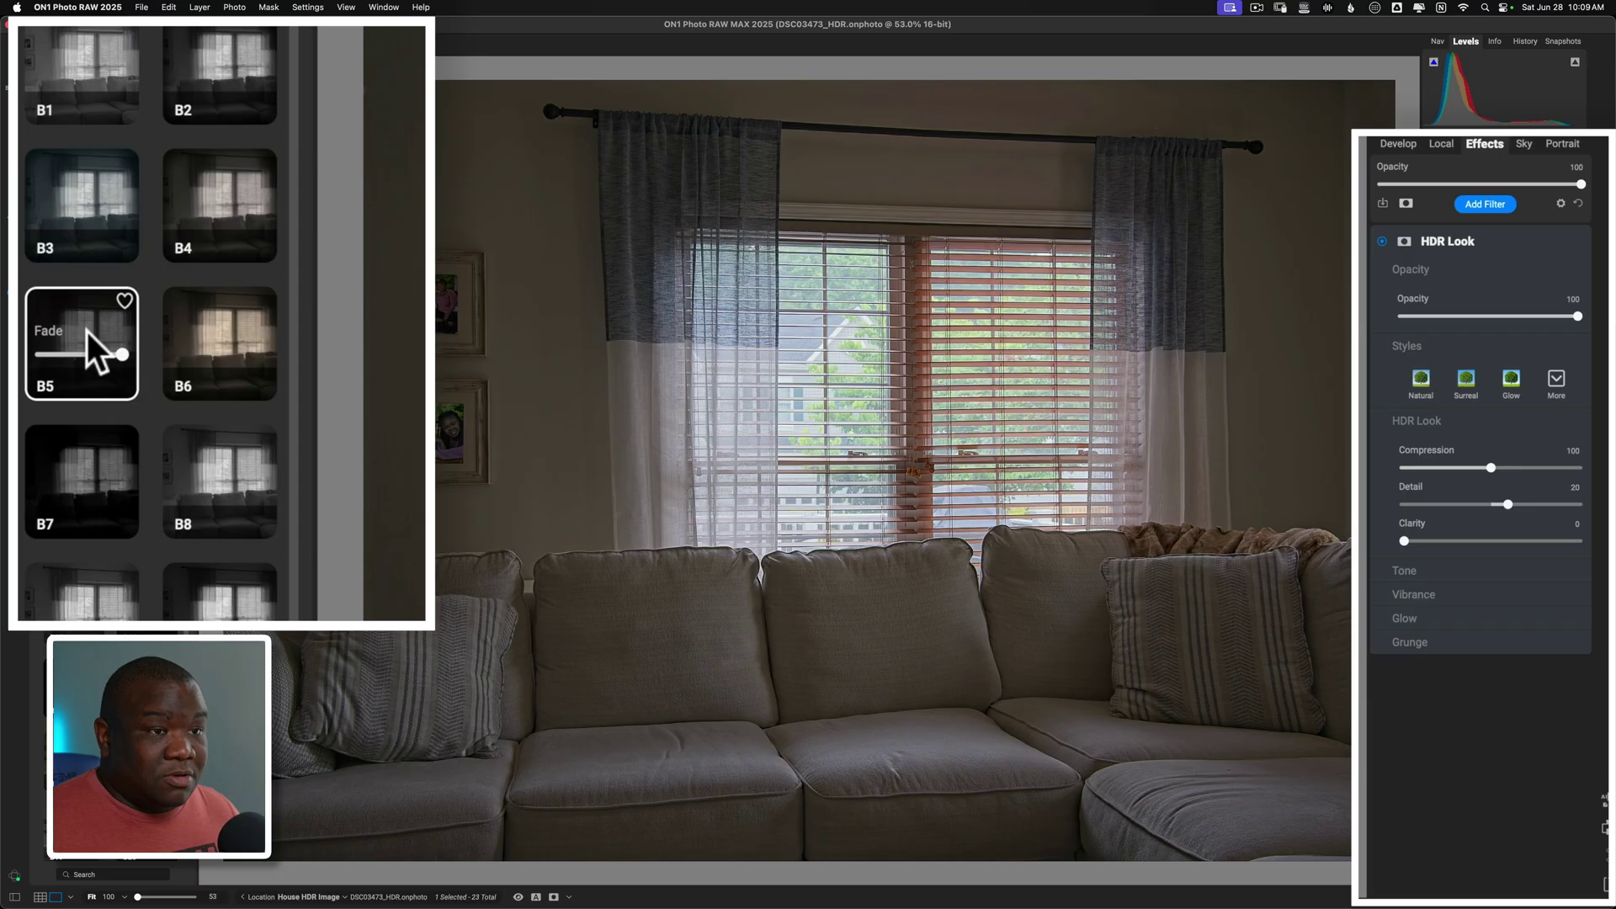
{"action": "right_click", "coordinate": [213, 212]}
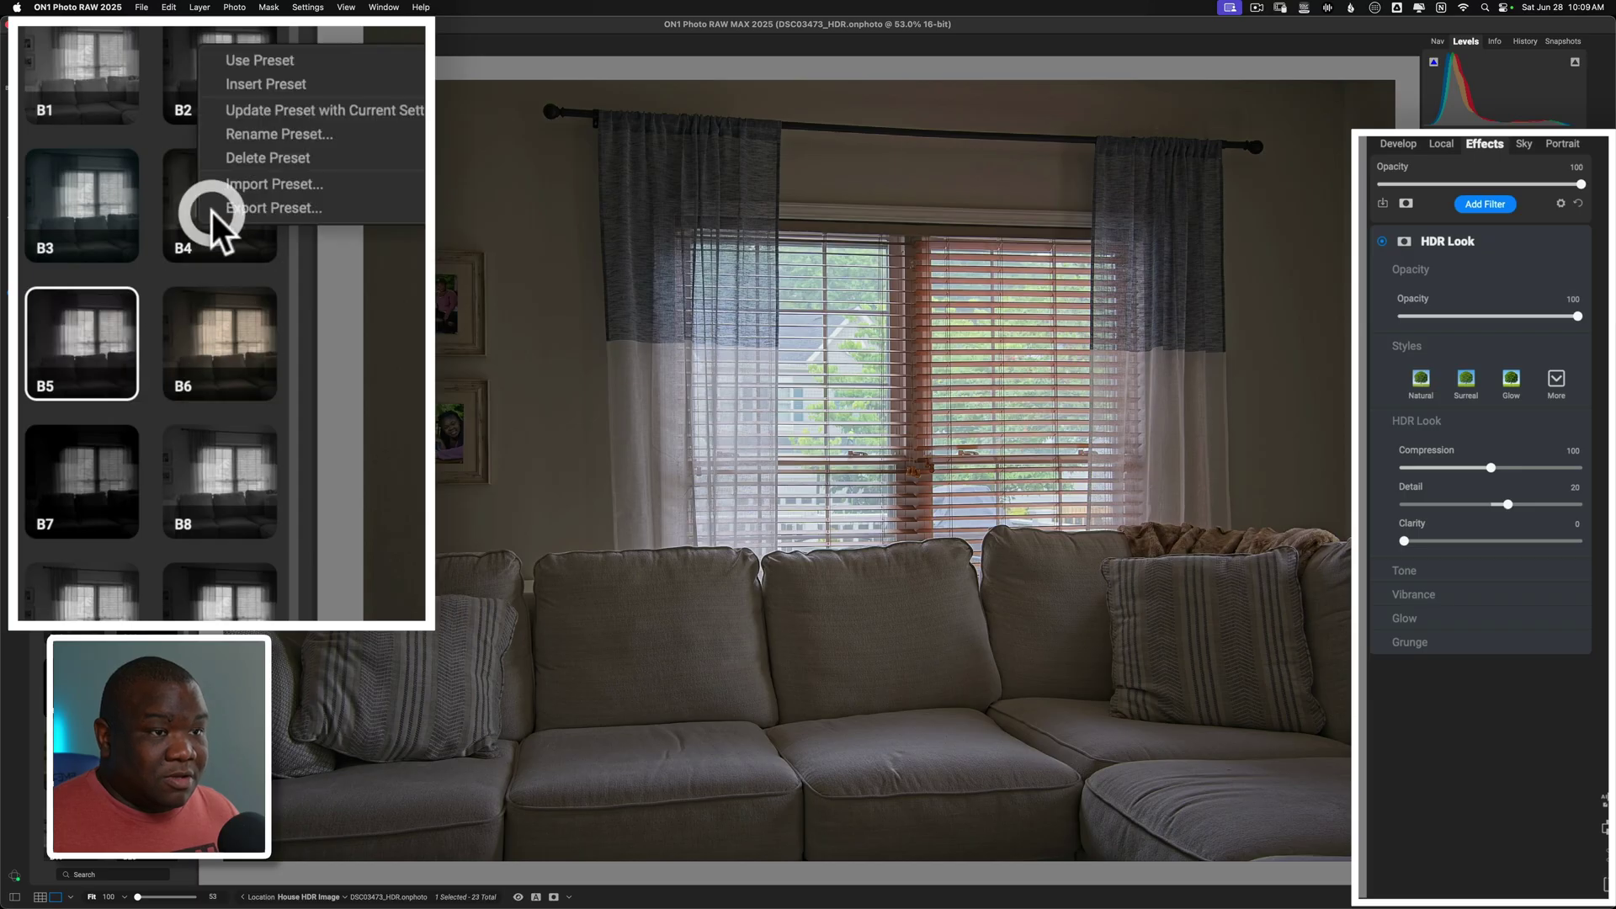
- Insert B5 so Black & White, Glow and Vignette sit above the kept HDR Look, then check HDR Look
{"action": "left_click", "coordinate": [281, 83]}
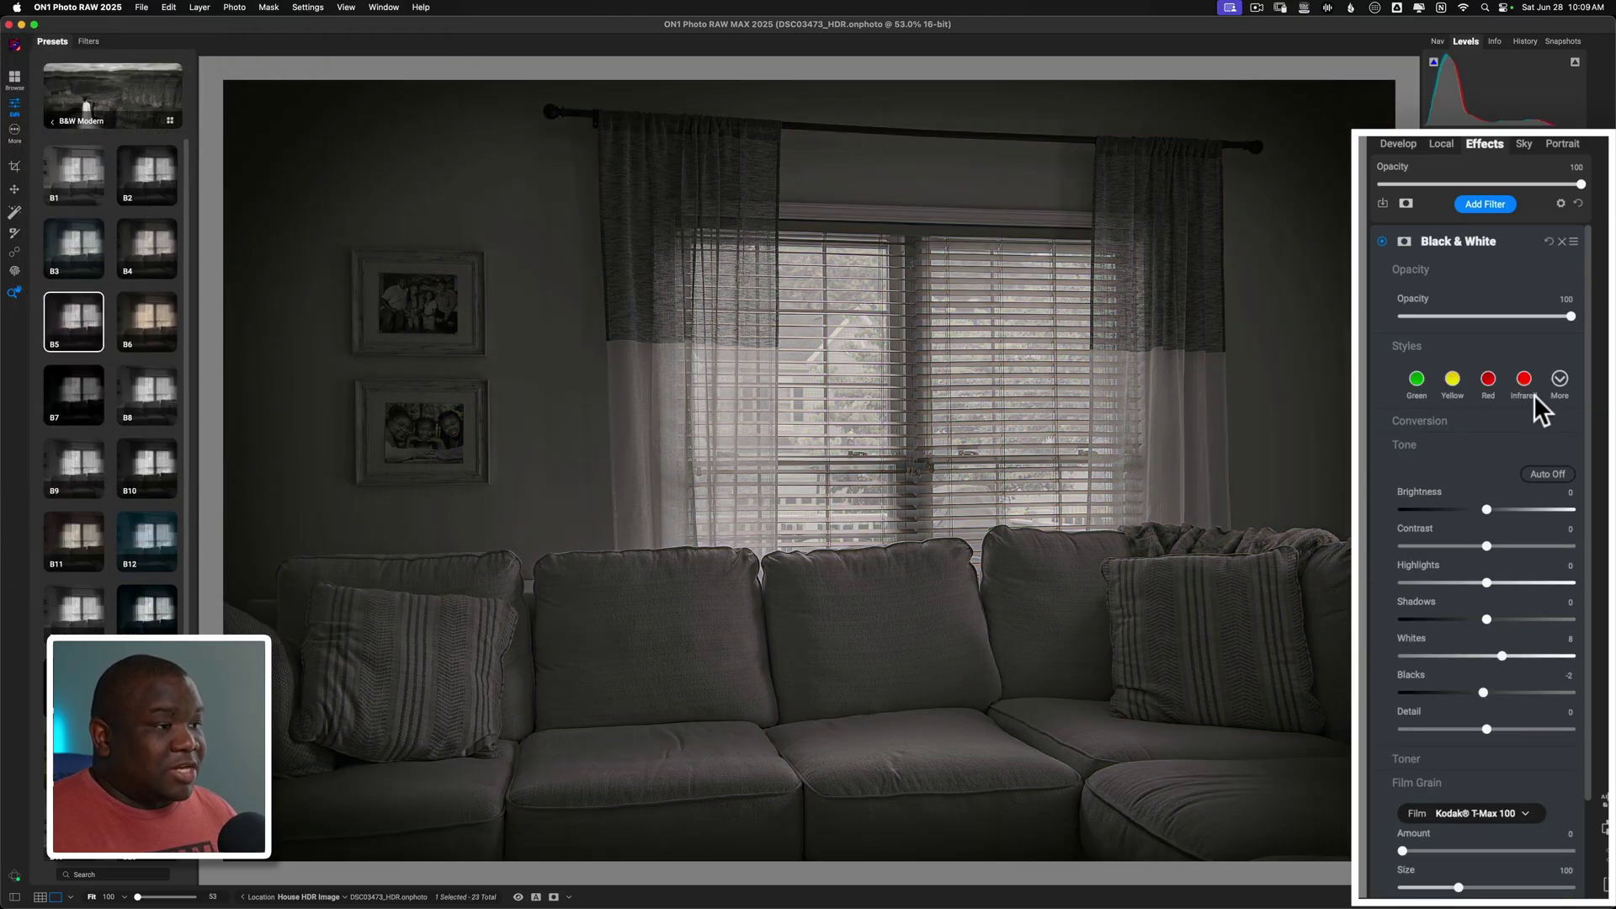
{"action": "left_click", "coordinate": [1465, 241]}
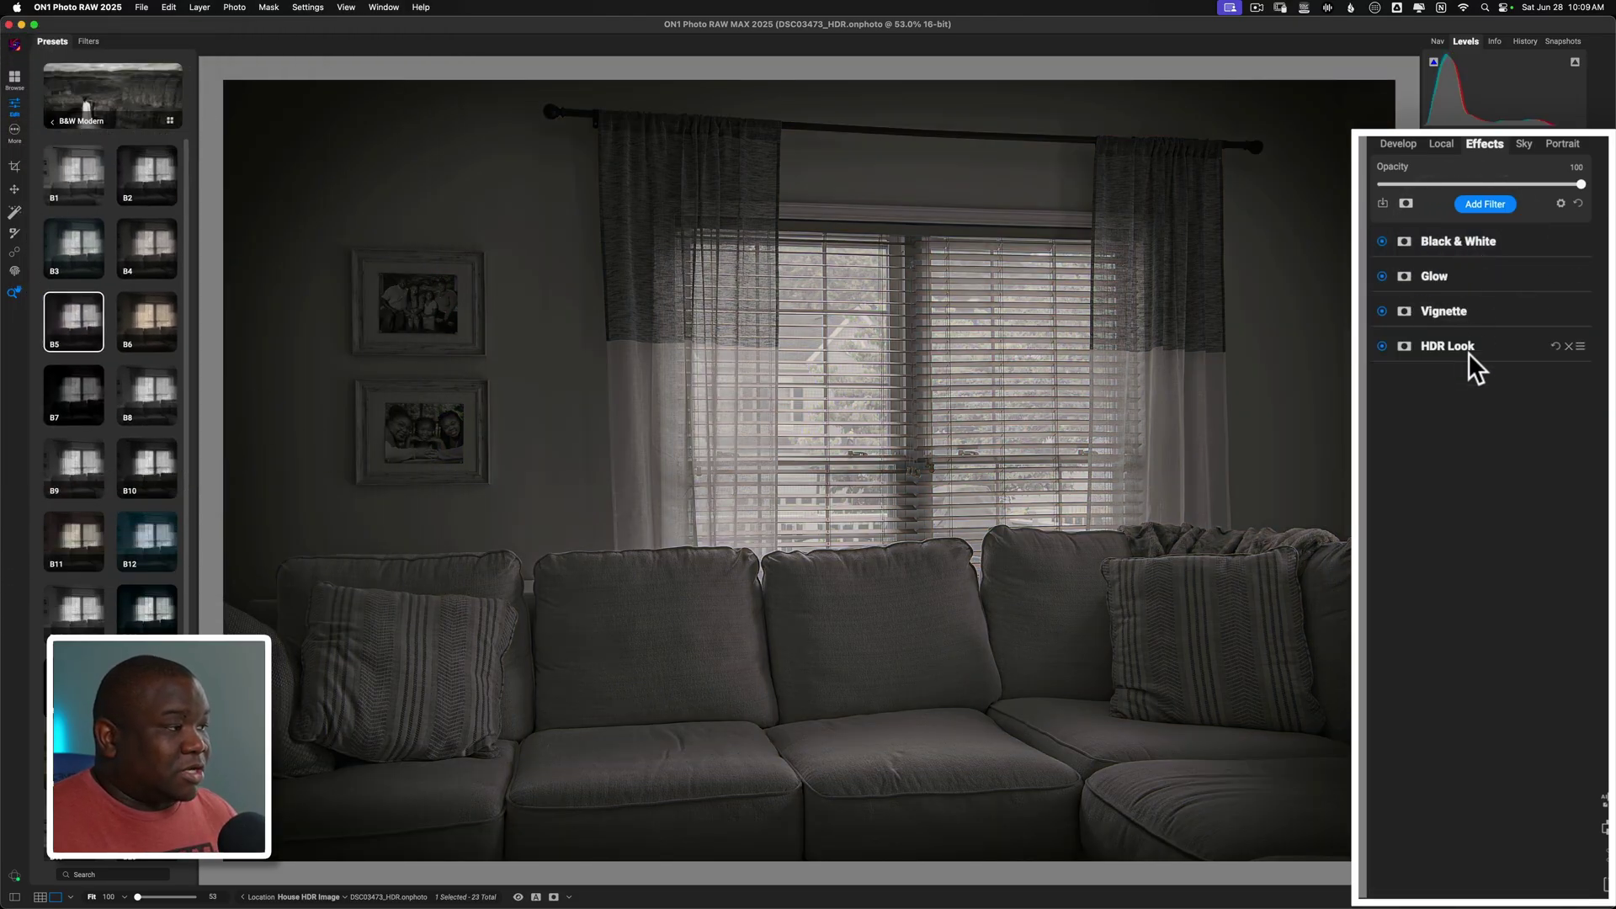
{"action": "left_click", "coordinate": [1441, 347]}
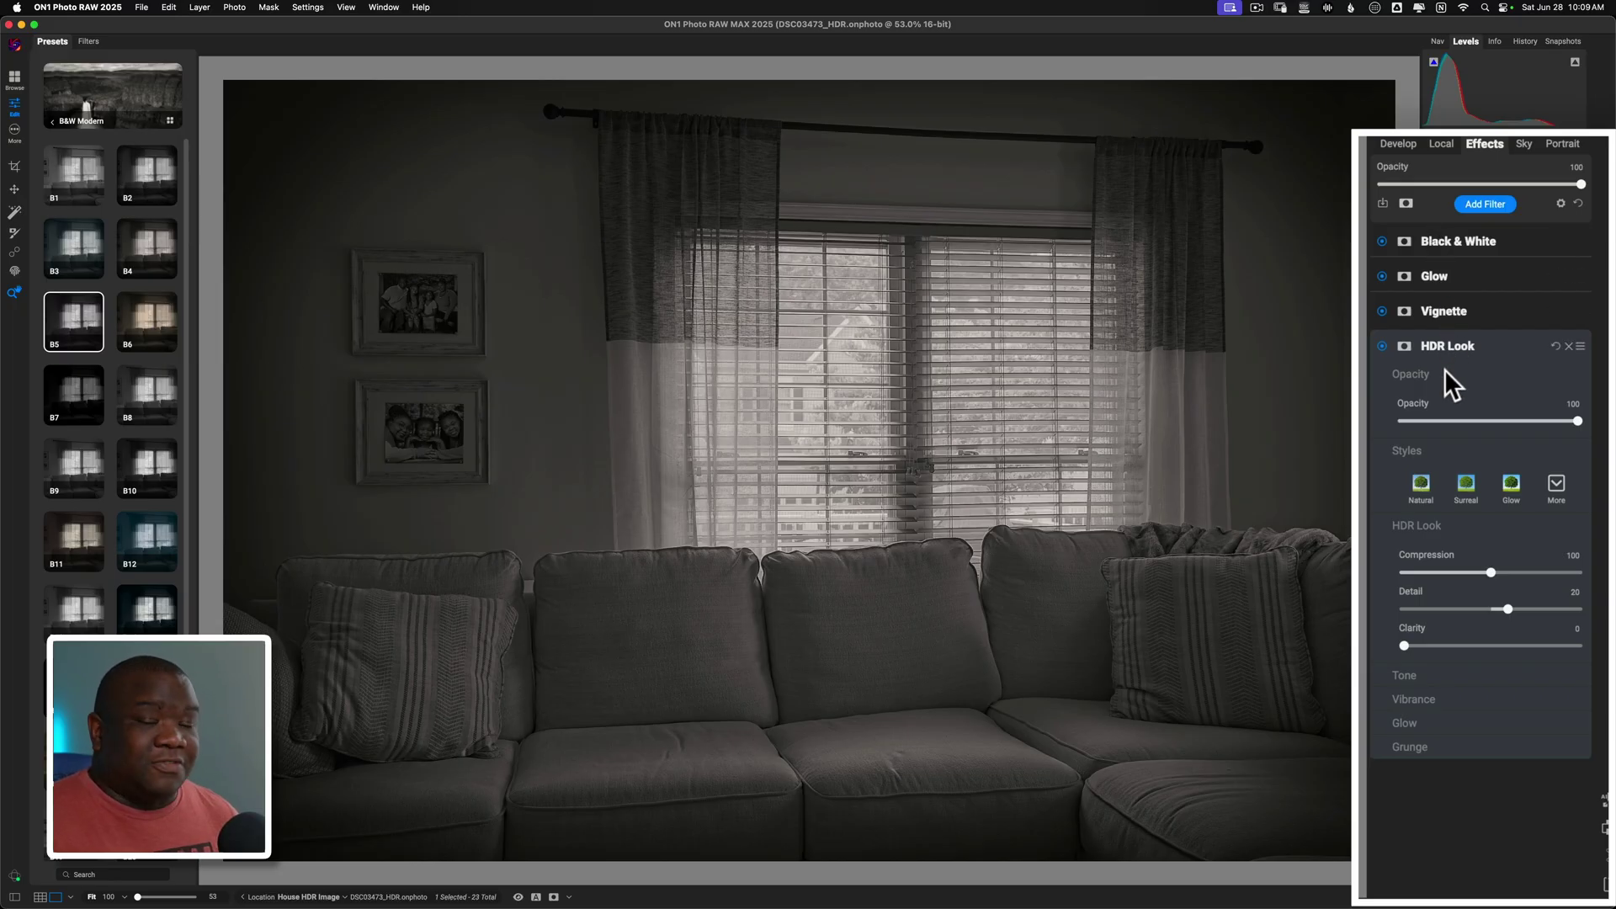
{"action": "left_click", "coordinate": [1446, 347]}
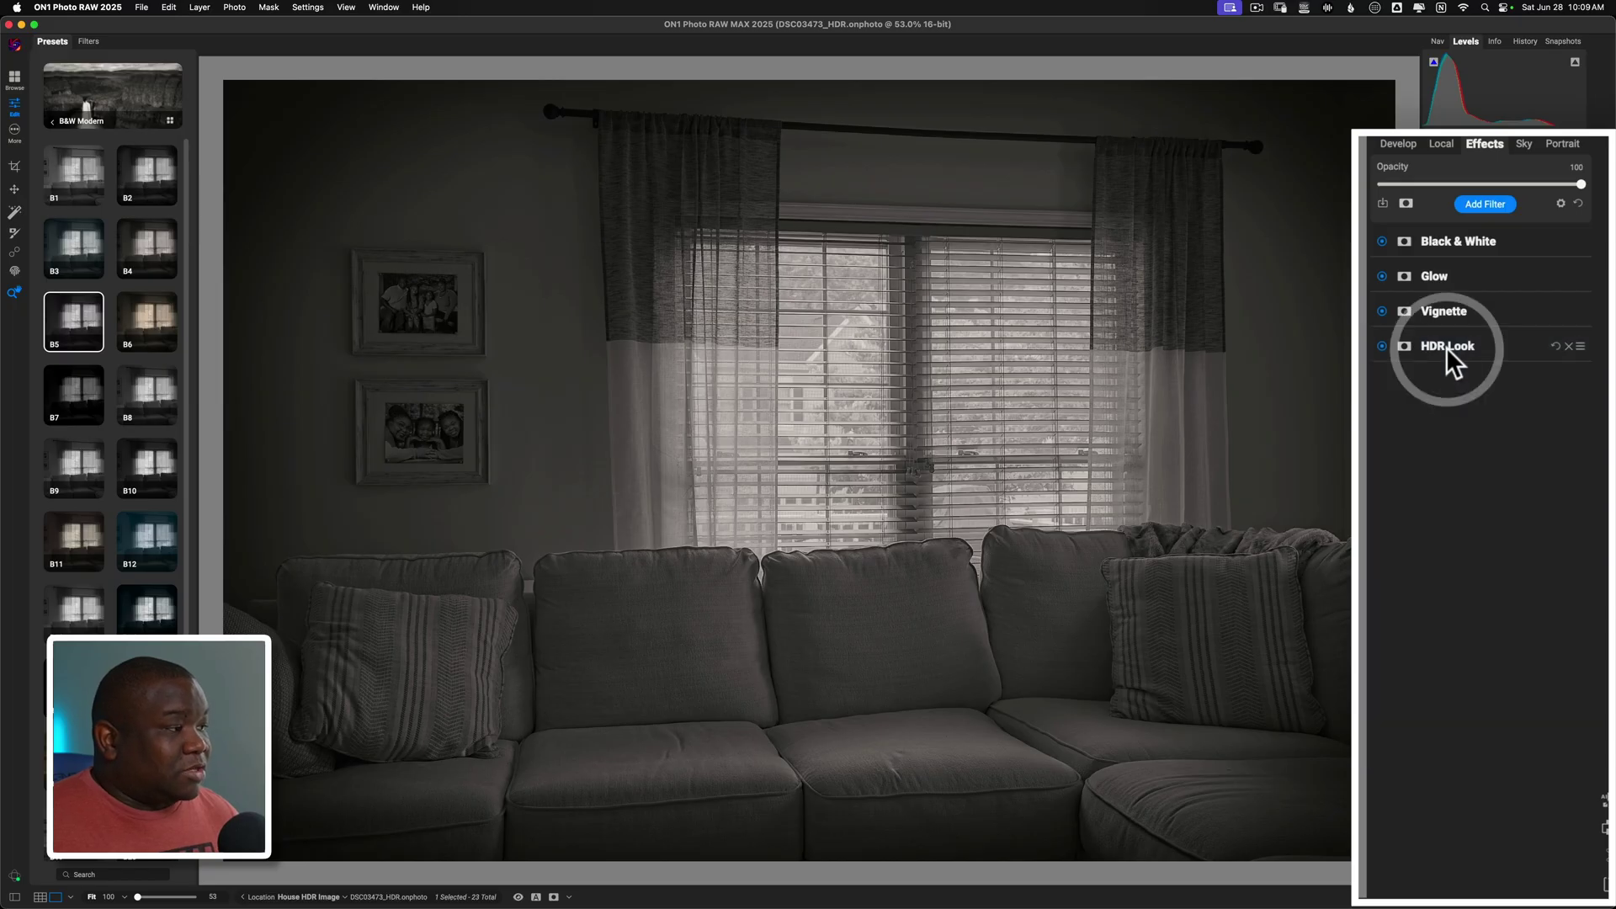